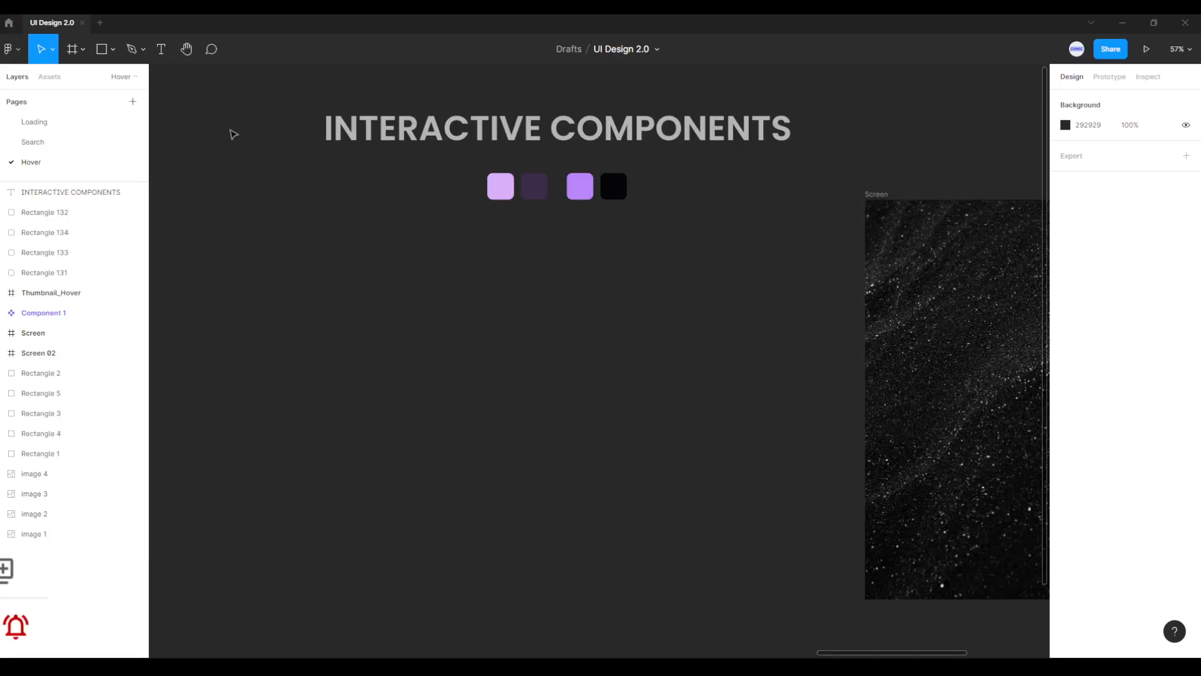
# Step: Add a text layer reading "Get Started" and place it beneath the row of colour swatches
pyautogui.click(160, 49)
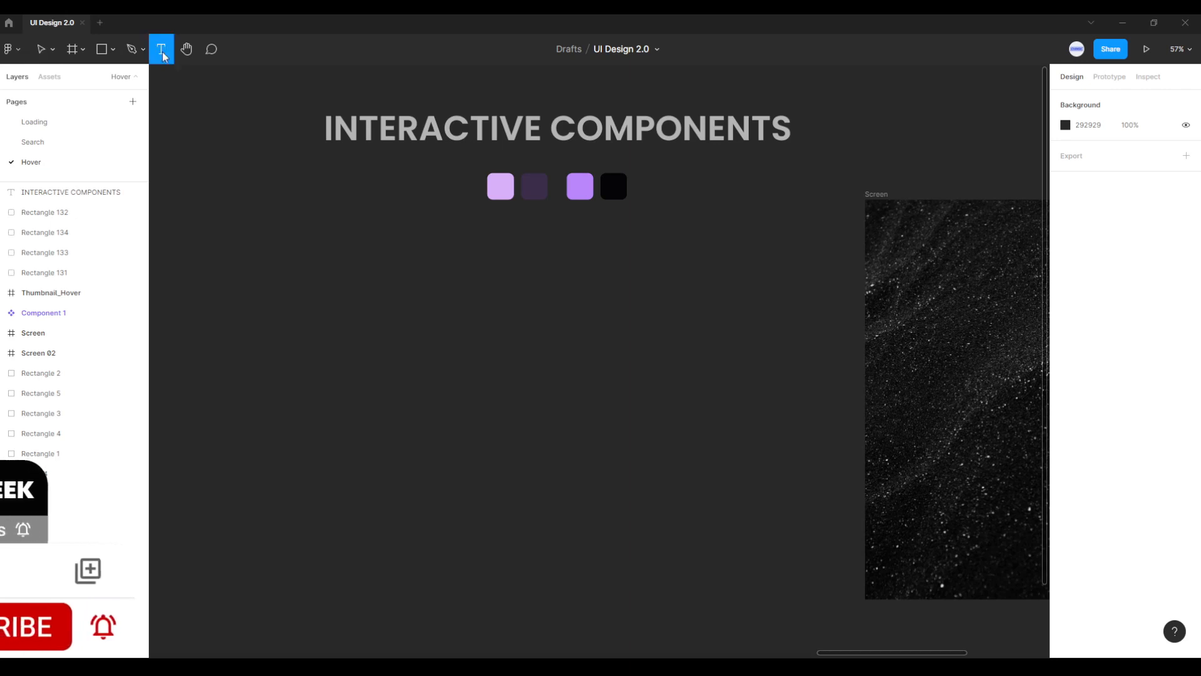
pyautogui.click(477, 389)
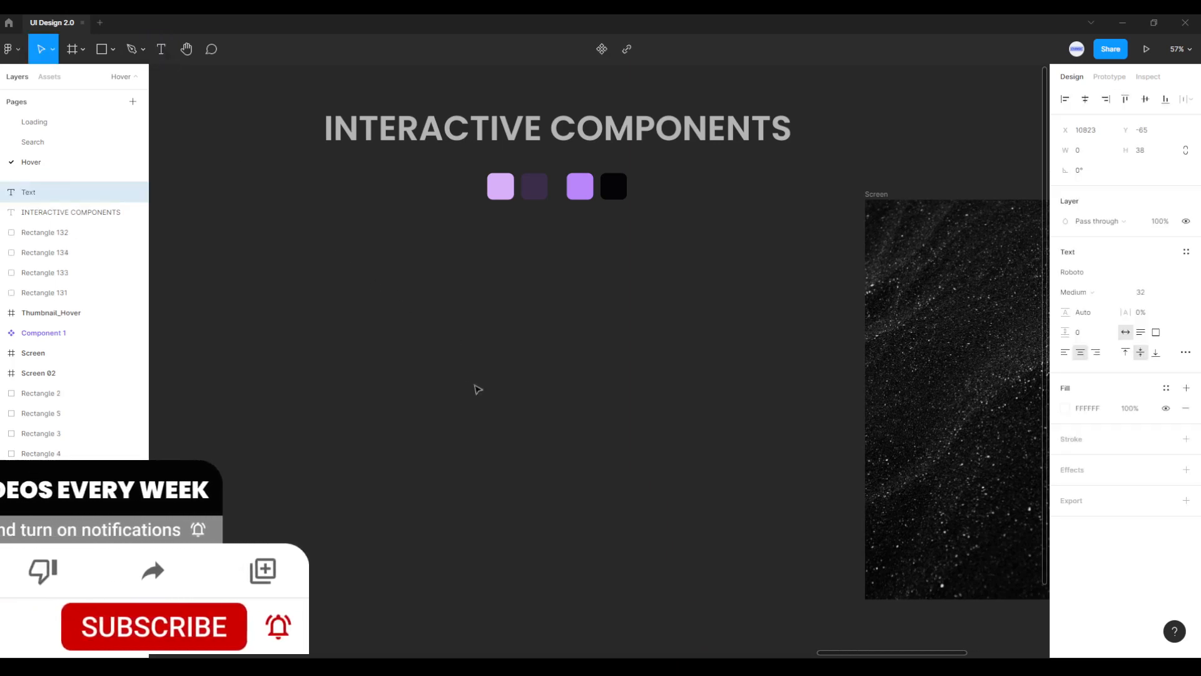
pyautogui.write('G')
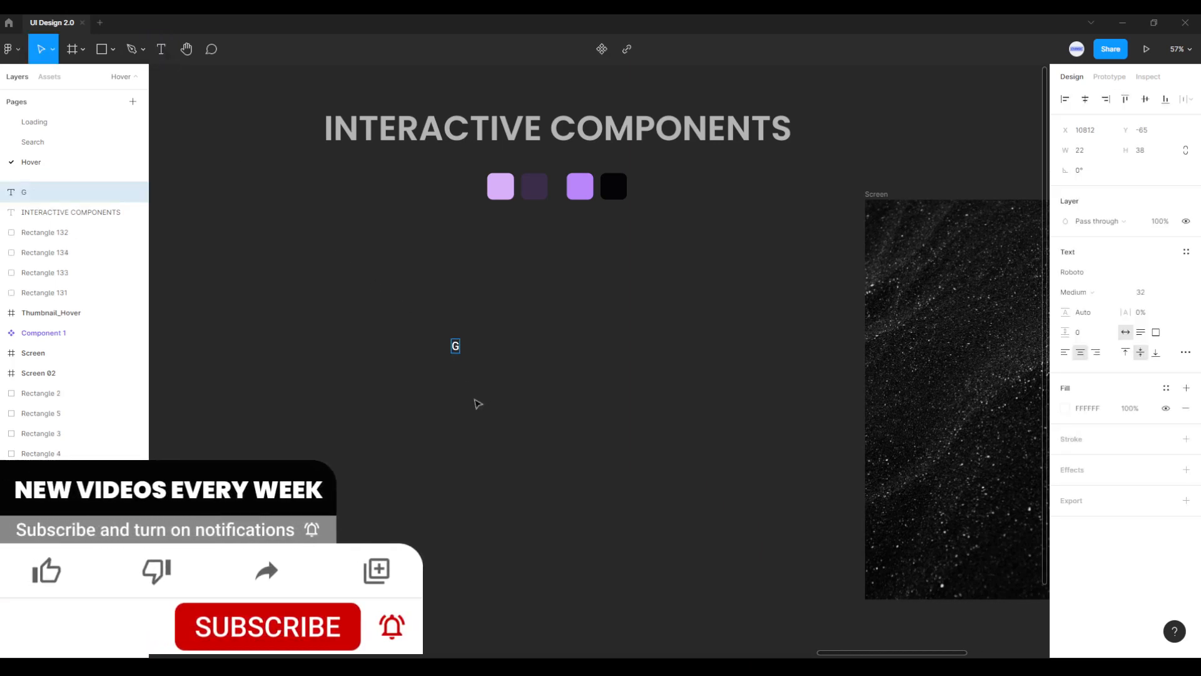
pyautogui.write('et Started')
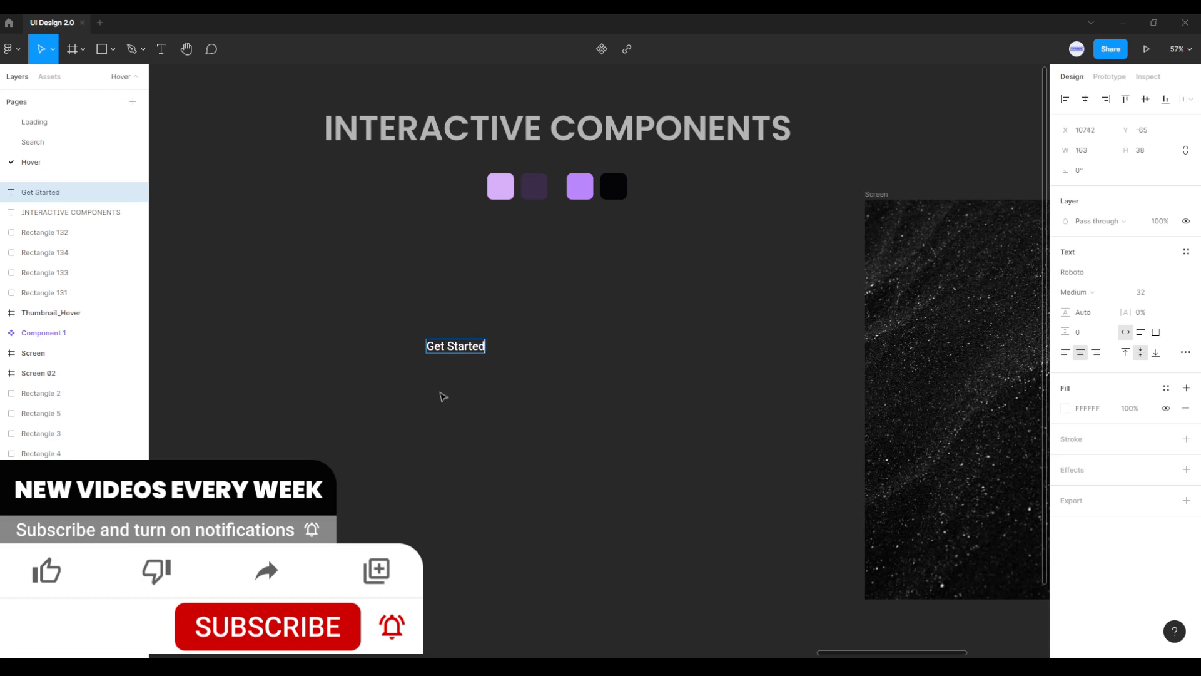
pyautogui.press('Escape')
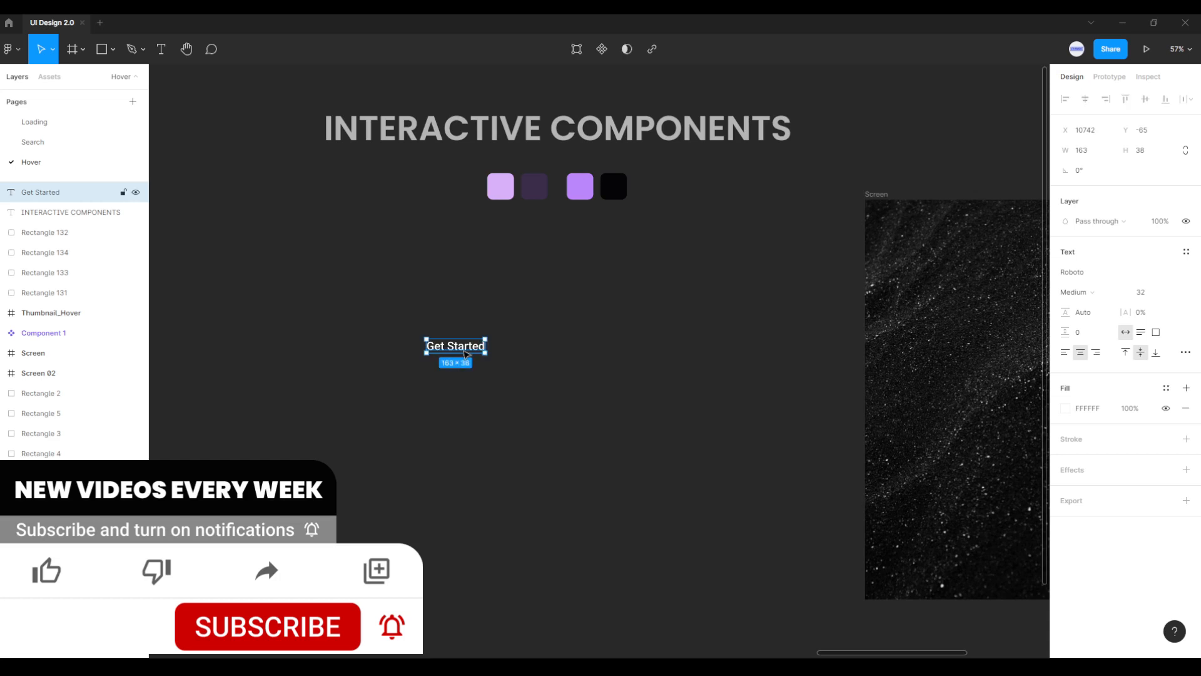
pyautogui.moveTo(465, 354); pyautogui.dragTo(552, 356)
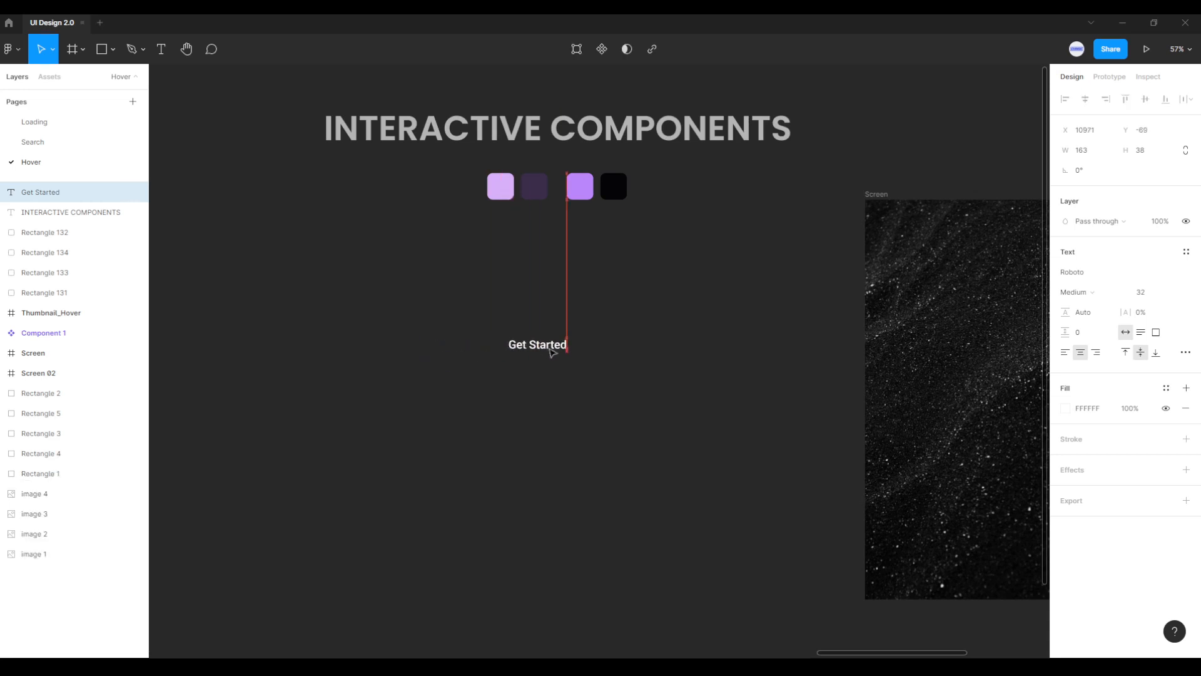
# Step: Colour the "Get Started" text with D9B0F9, sampled from the light purple swatch
pyautogui.scroll(3, 552, 355)
pyautogui.scroll(1, 555, 354)
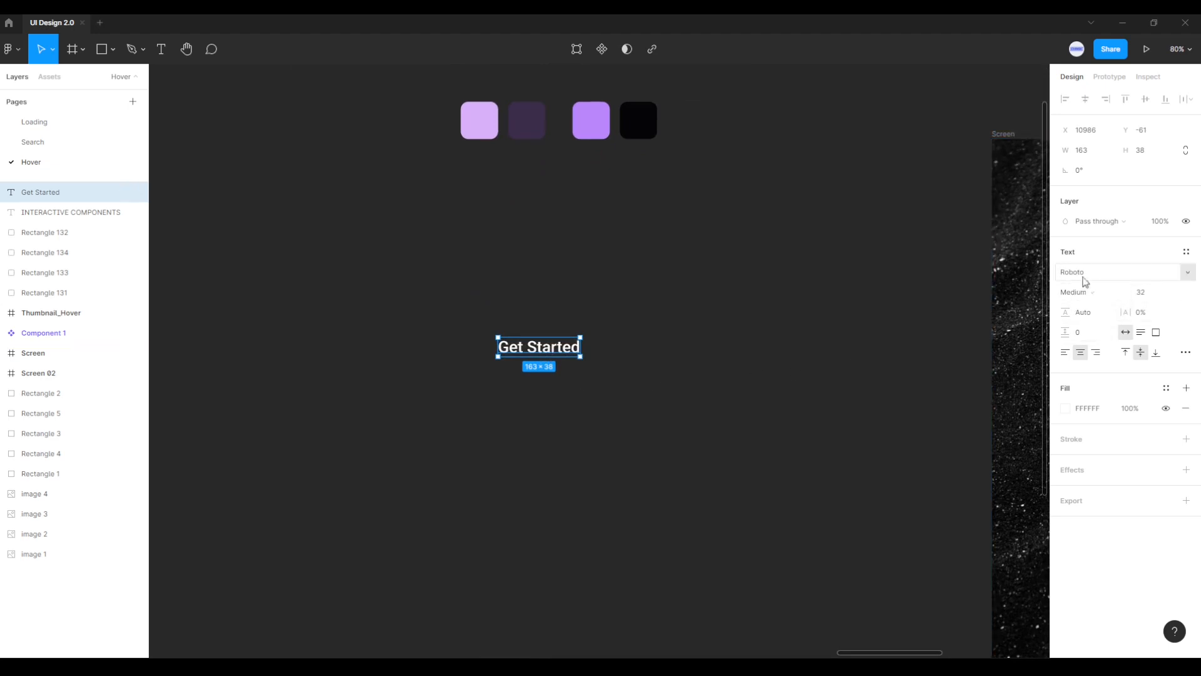
pyautogui.click(1074, 410)
pyautogui.click(1066, 409)
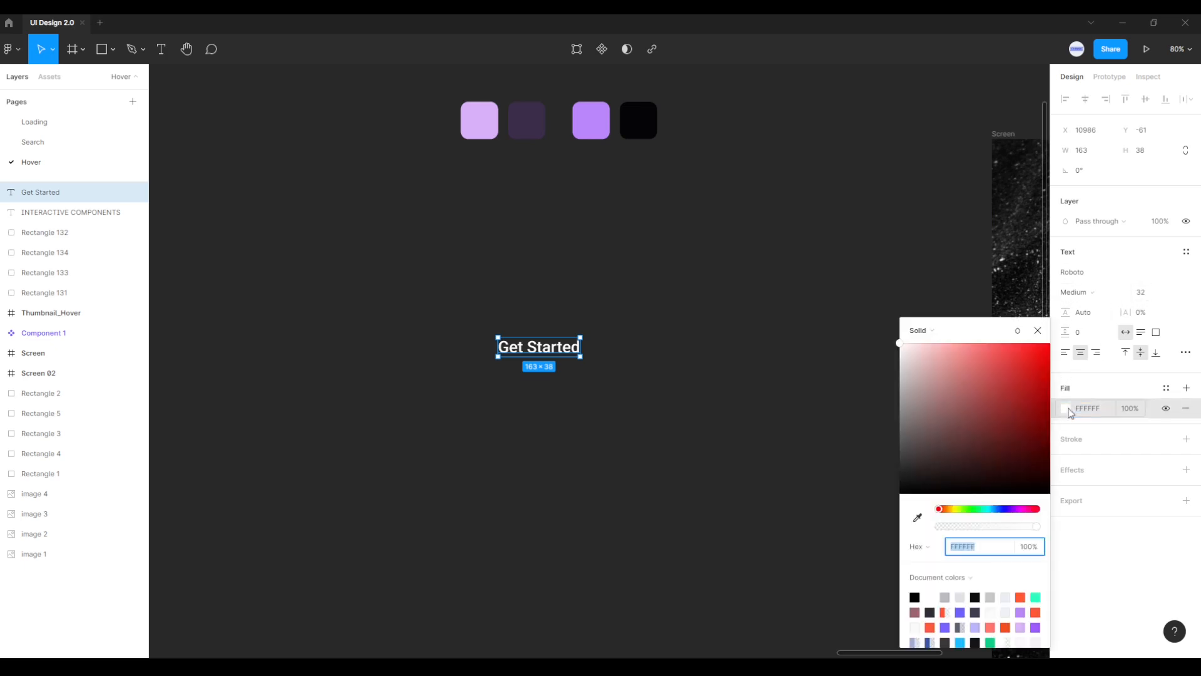
pyautogui.click(918, 517)
pyautogui.click(482, 122)
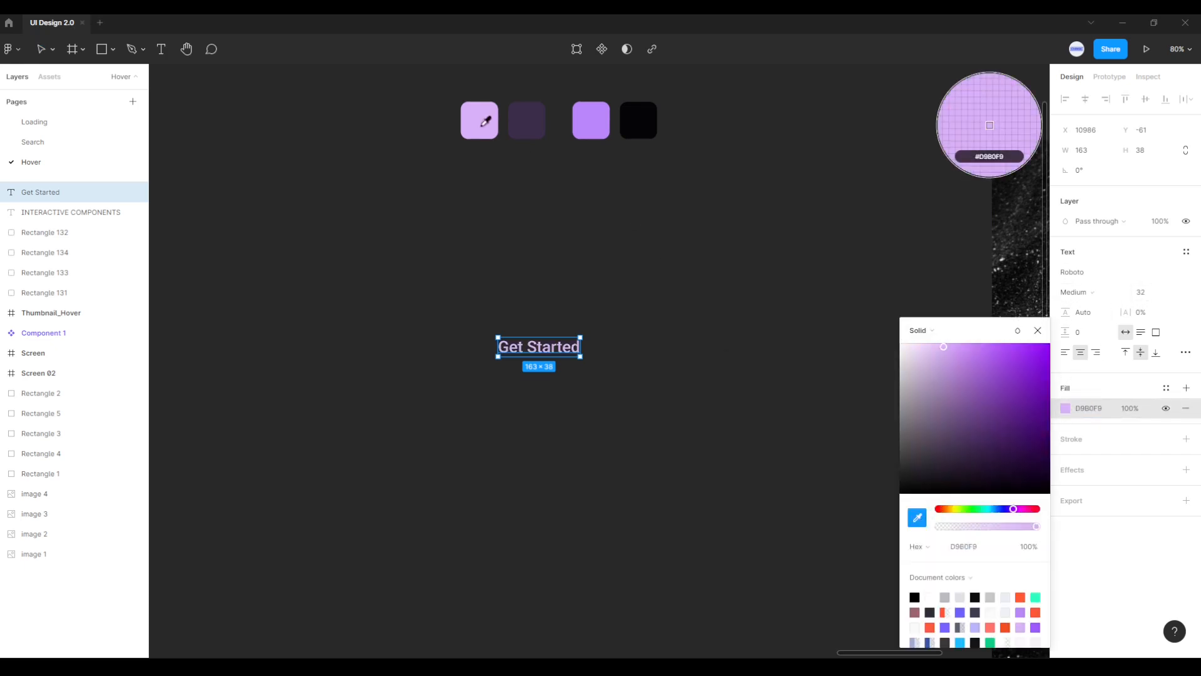
pyautogui.click(1038, 331)
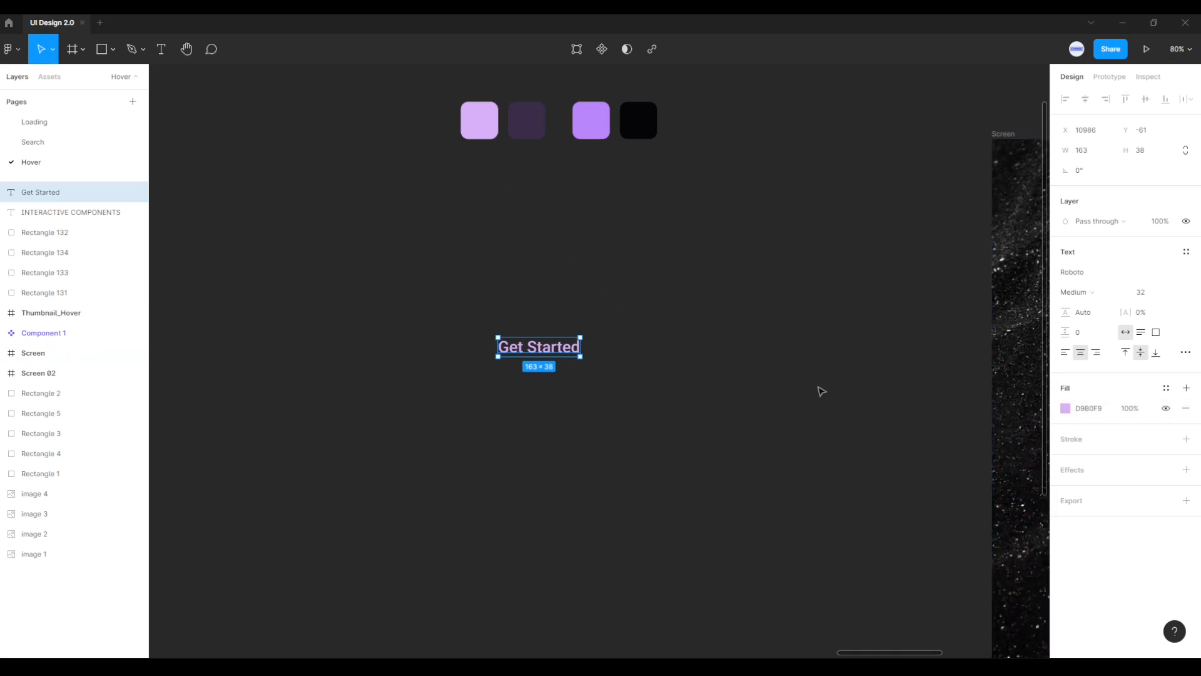
# Step: Add auto layout to the "Get Started" text and set its padding to 24
pyautogui.rightClick(551, 352)
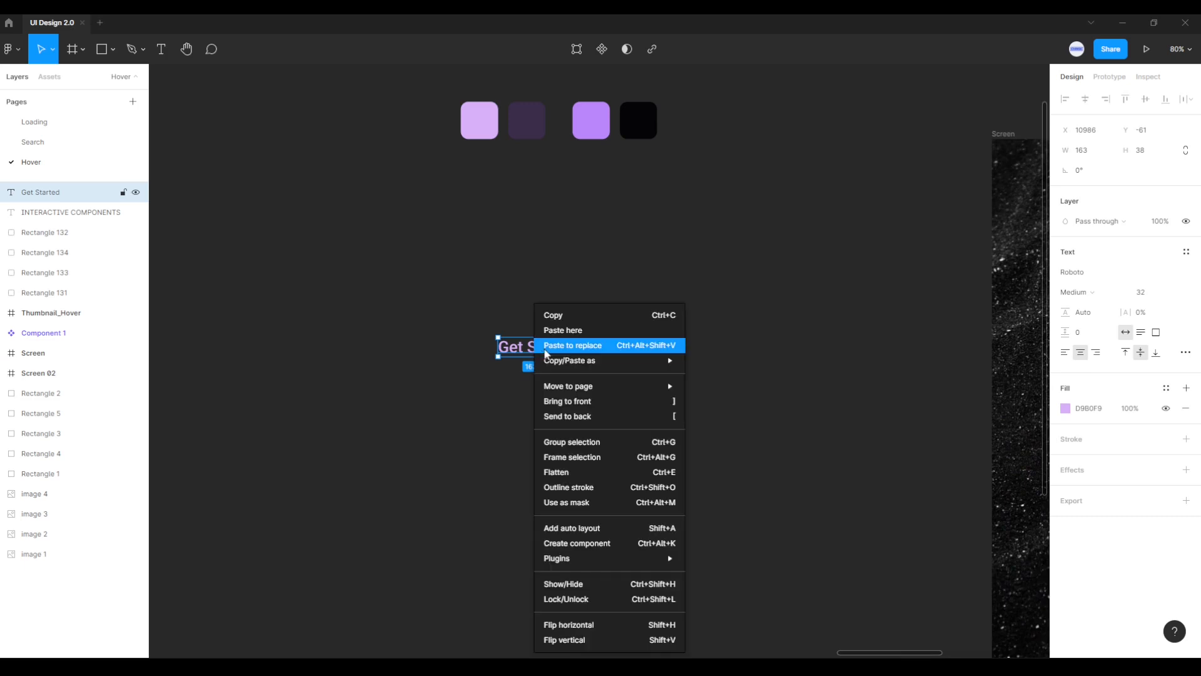
pyautogui.click(590, 533)
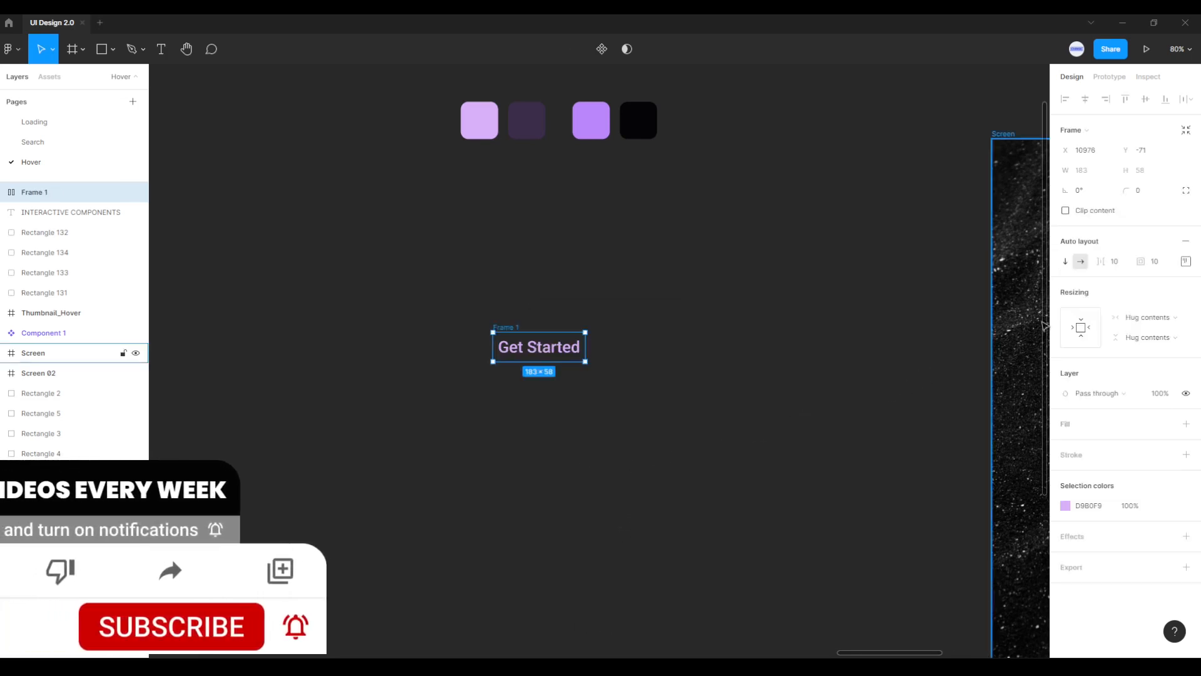
pyautogui.click(1157, 264)
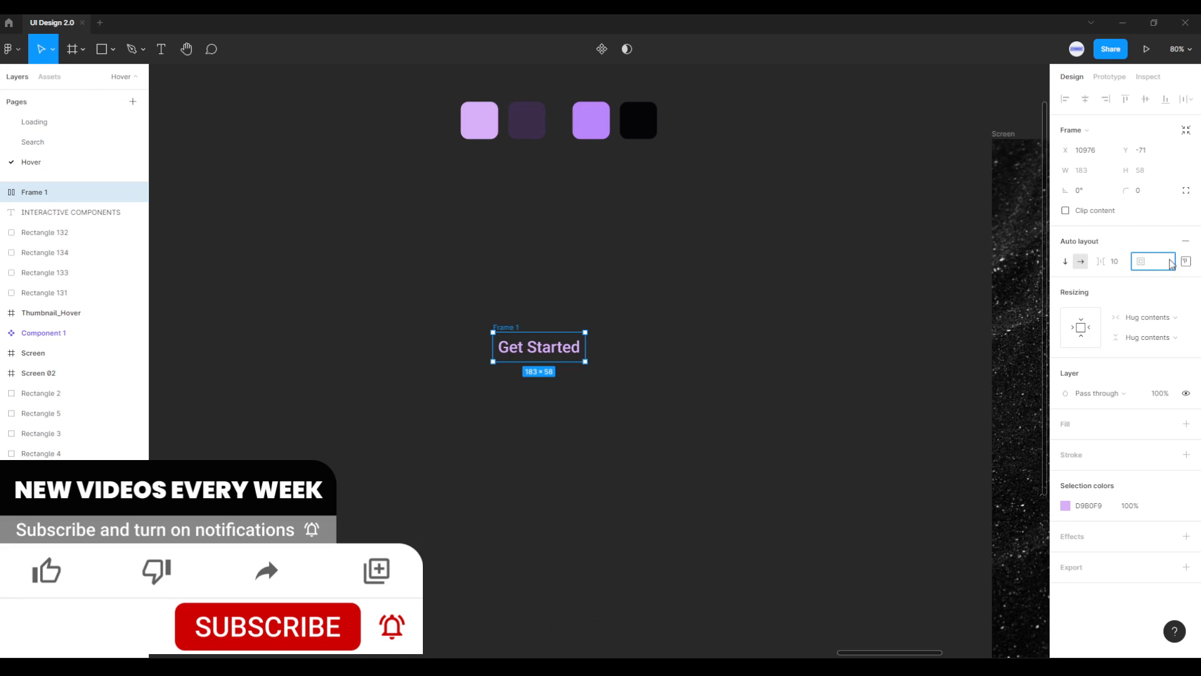
pyautogui.press('Return')
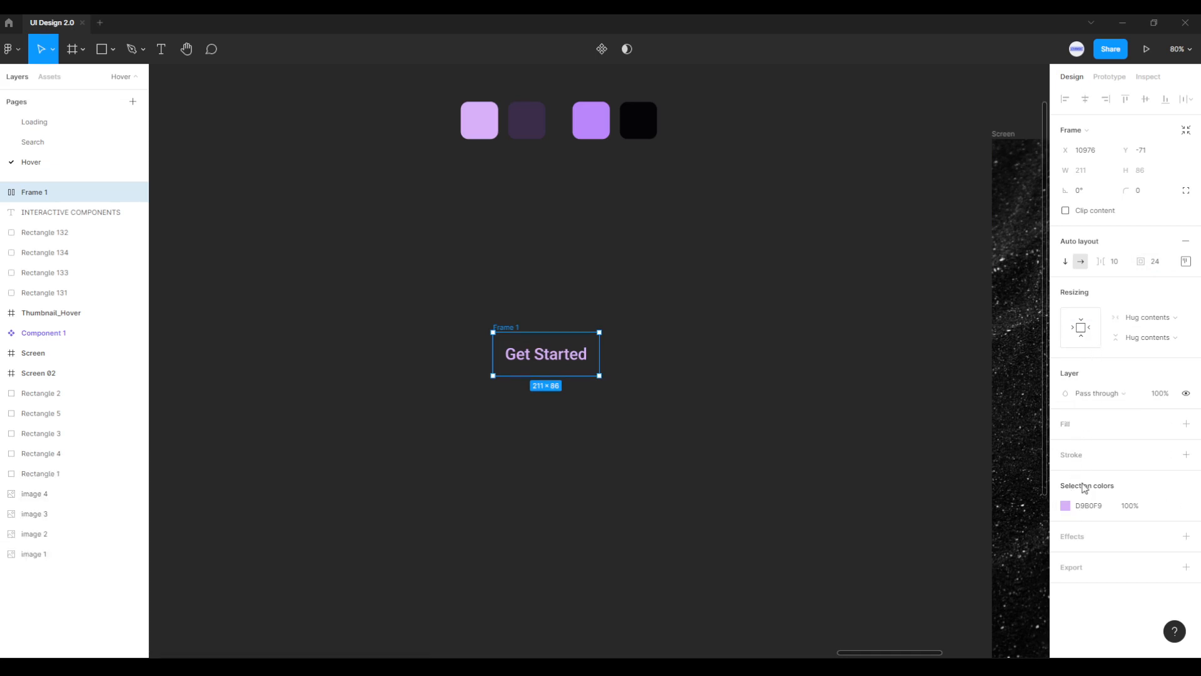
# Step: Give the button frame a 3A2D49 fill sampled from the dark purple swatch
pyautogui.click(1187, 424)
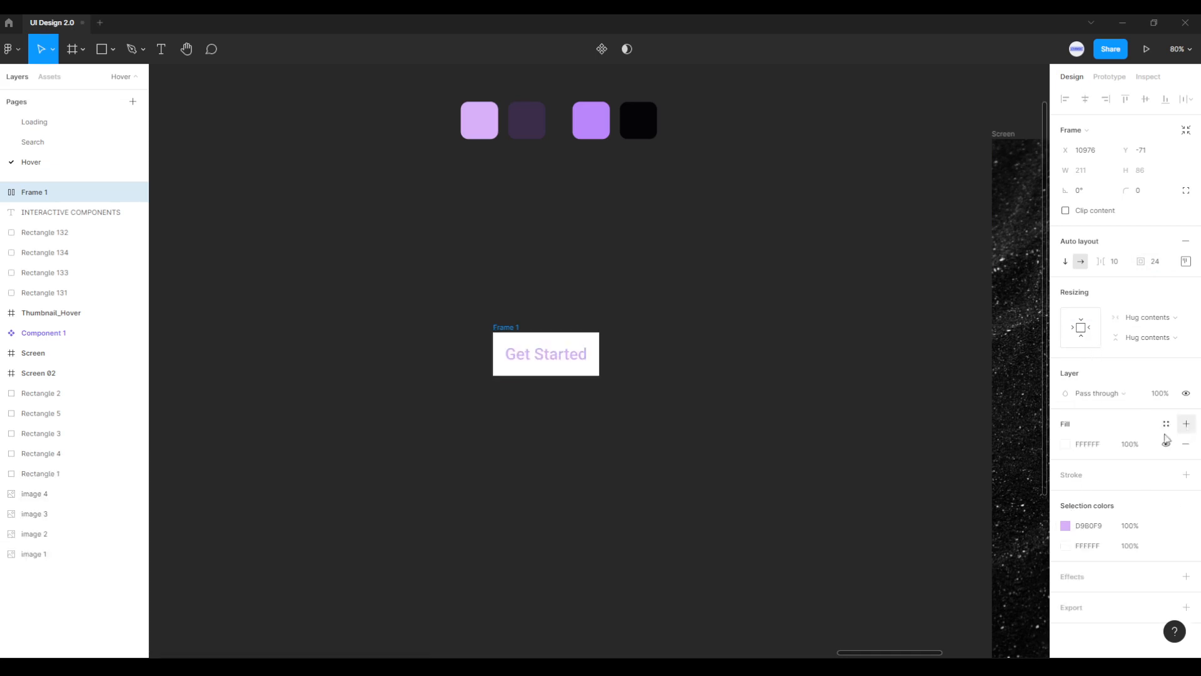
pyautogui.click(1066, 446)
pyautogui.click(917, 517)
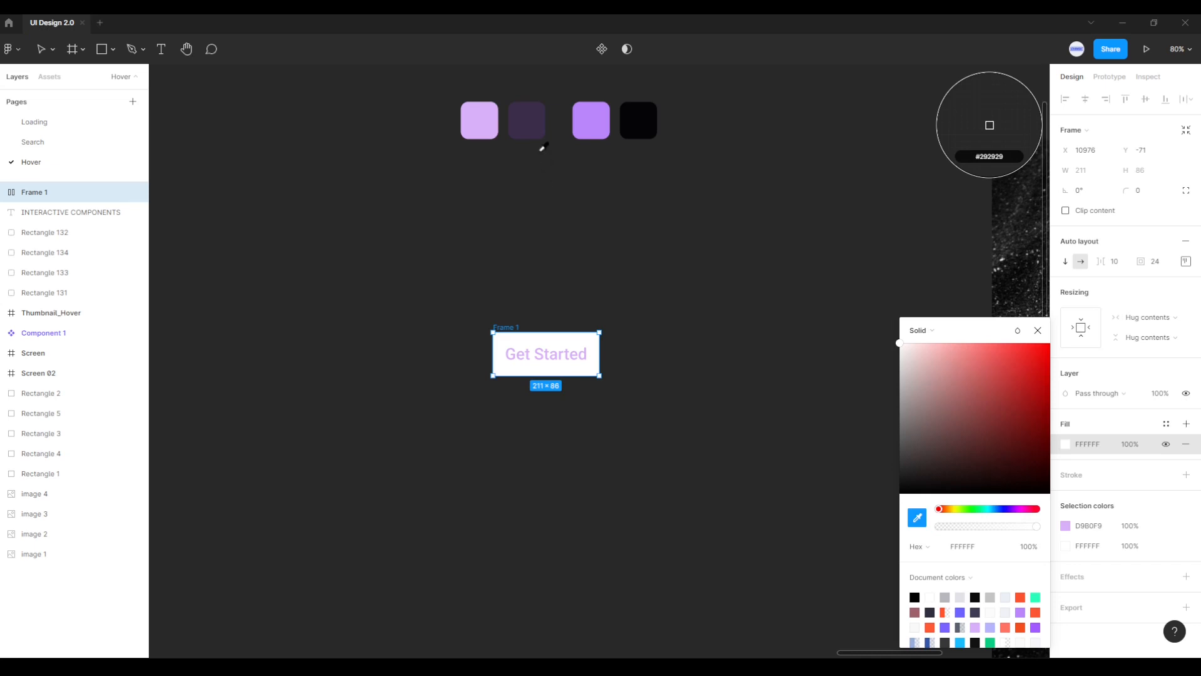
pyautogui.click(527, 120)
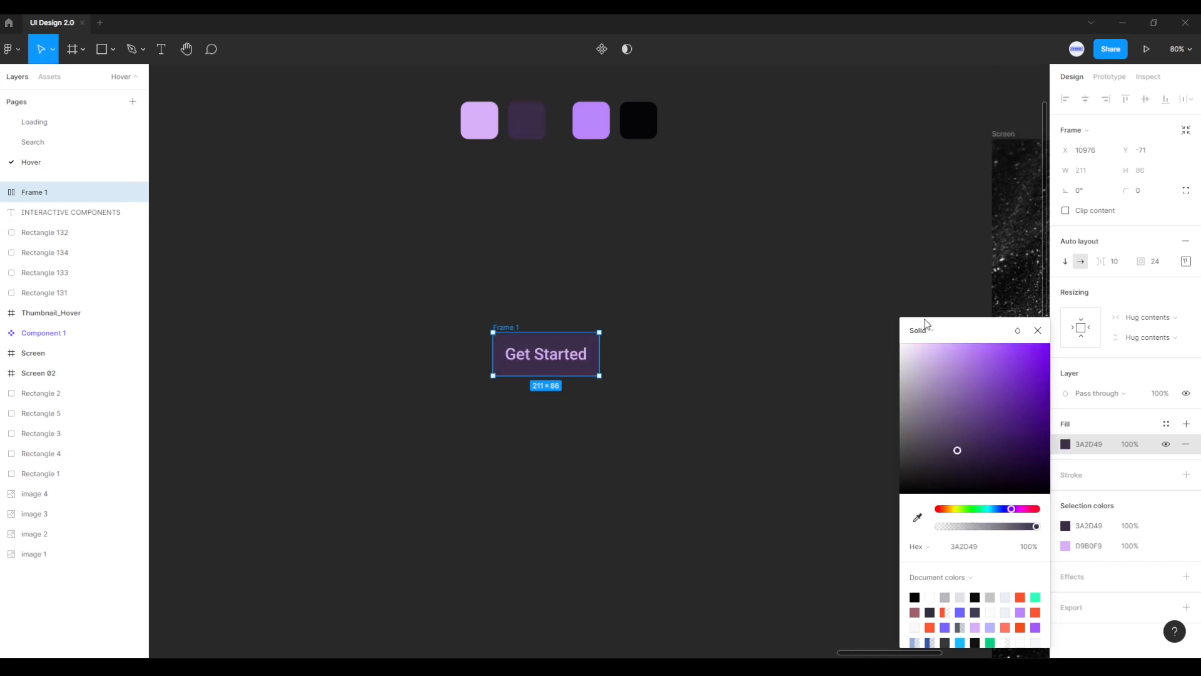
pyautogui.click(1037, 330)
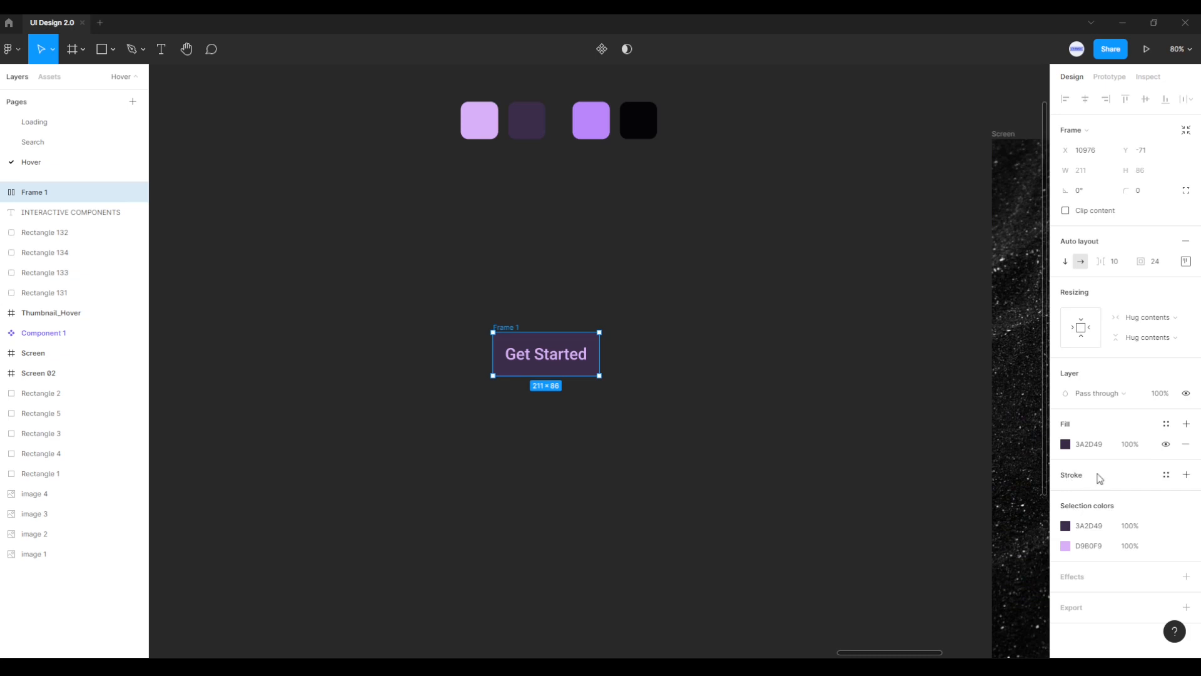
# Step: Add an inside stroke to the button frame, coloured BB86FC from the bright purple swatch, with a thickness of 2
pyautogui.click(1186, 474)
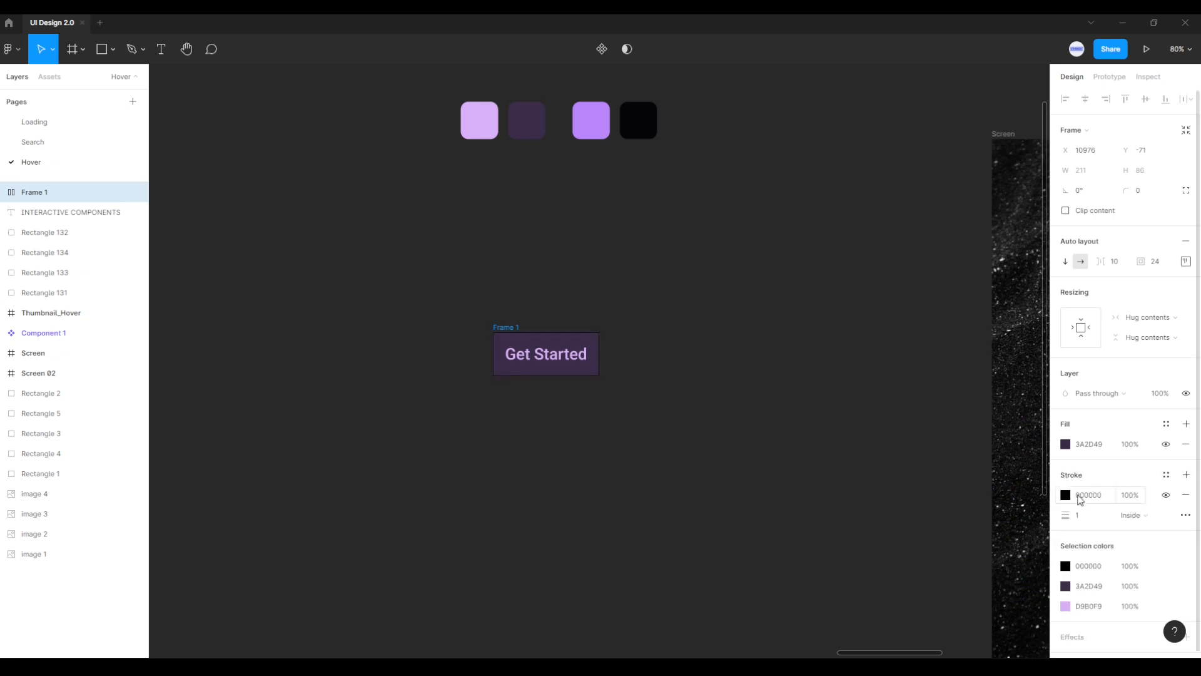
pyautogui.click(1066, 495)
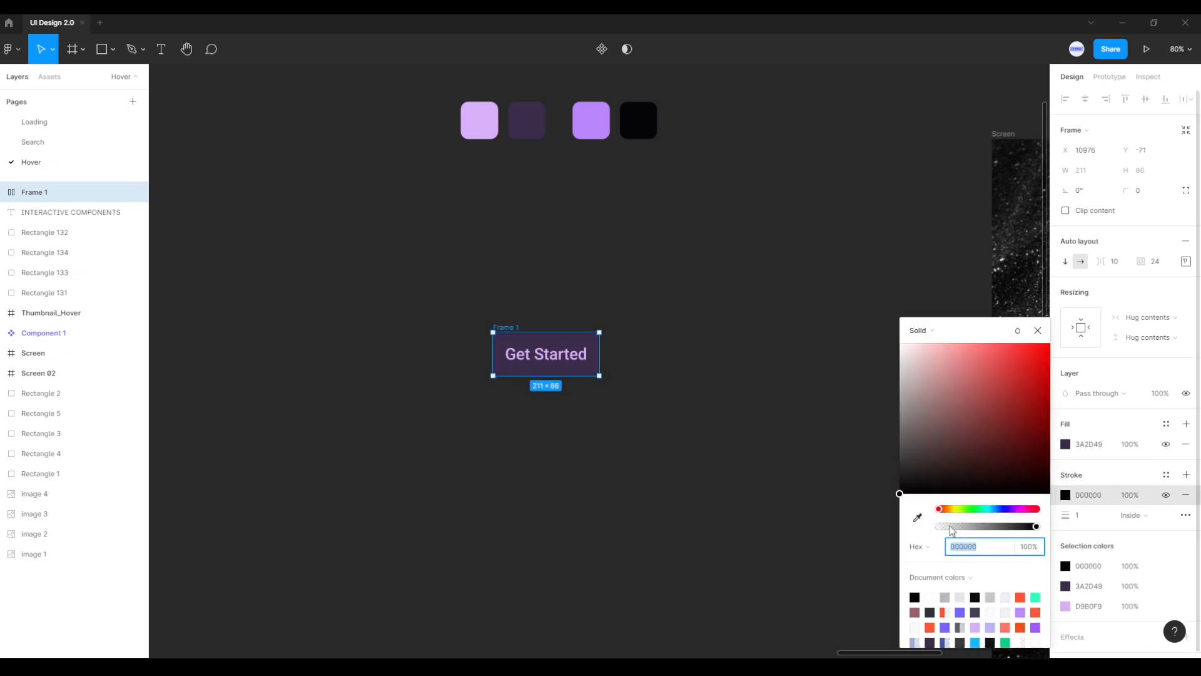
pyautogui.click(918, 517)
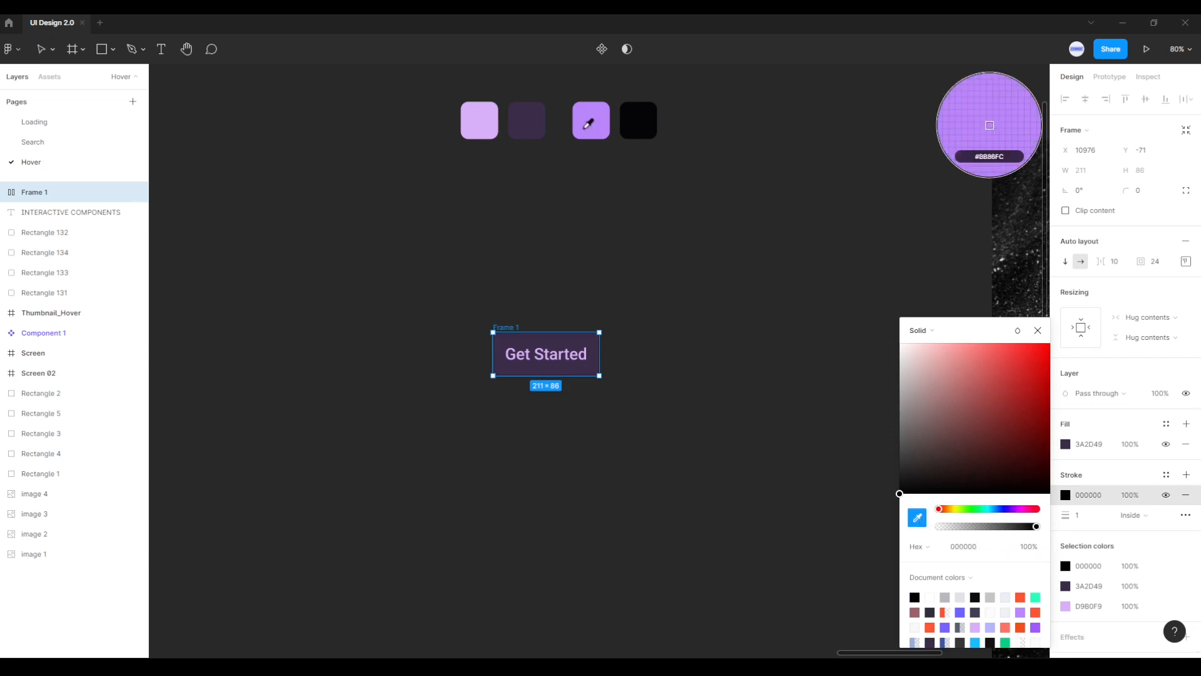
pyautogui.click(589, 128)
pyautogui.click(1044, 336)
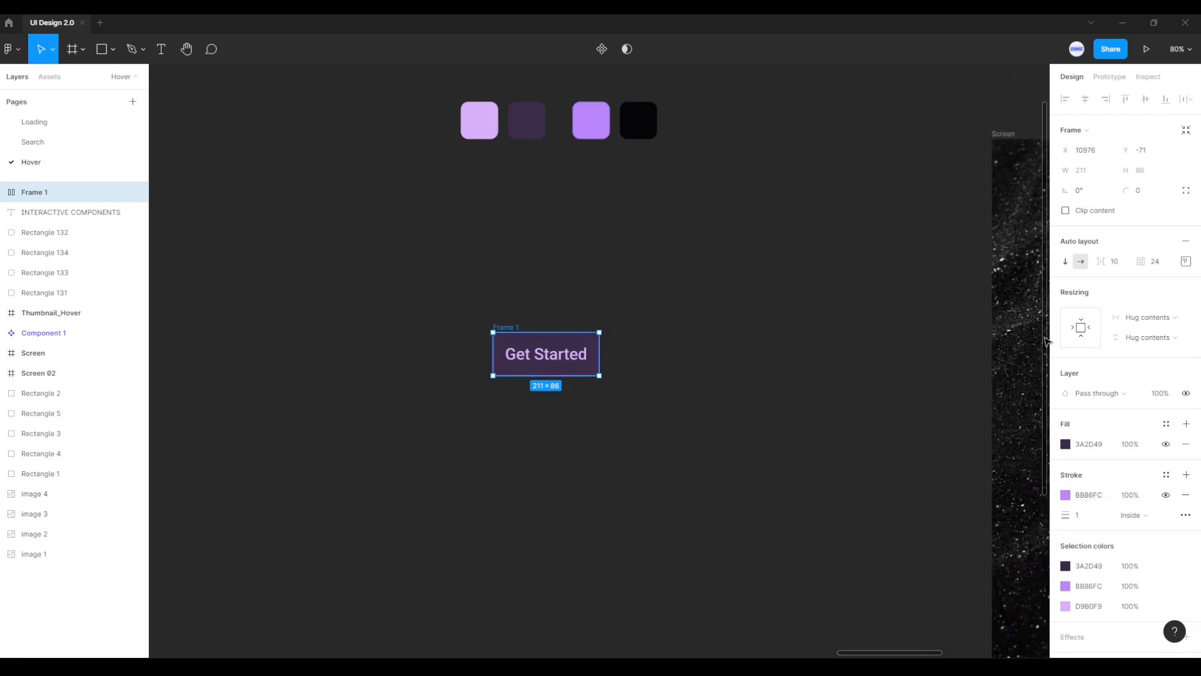
pyautogui.click(1080, 515)
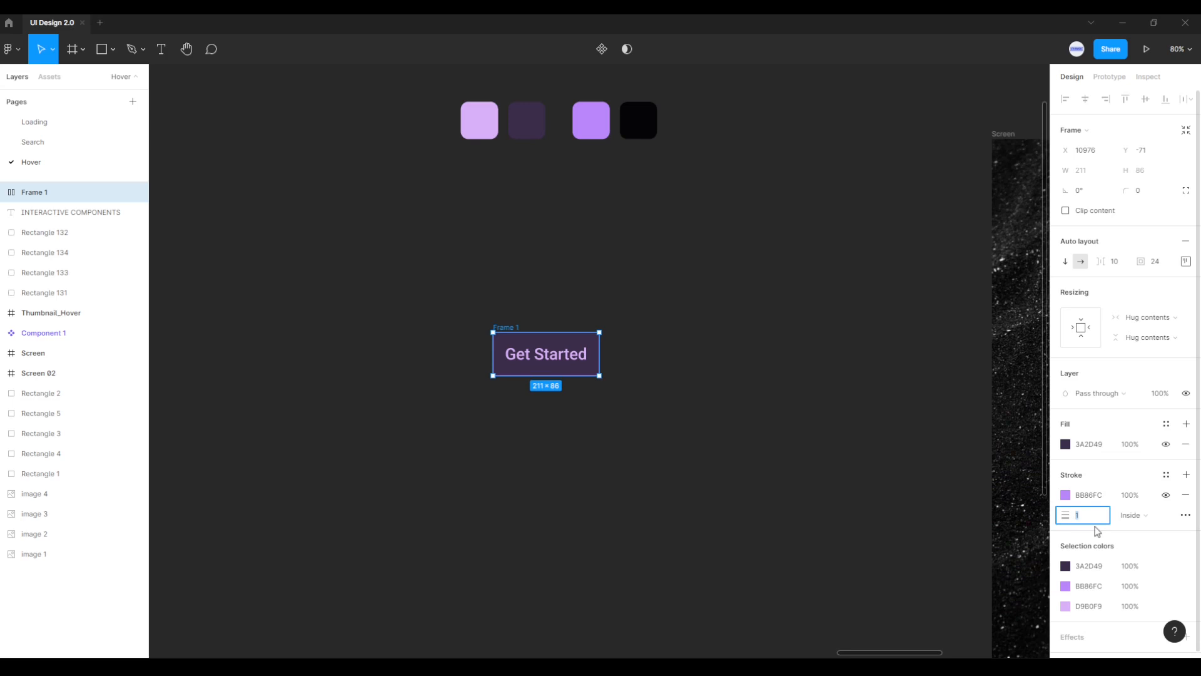
pyautogui.write('2')
pyautogui.press('Return')
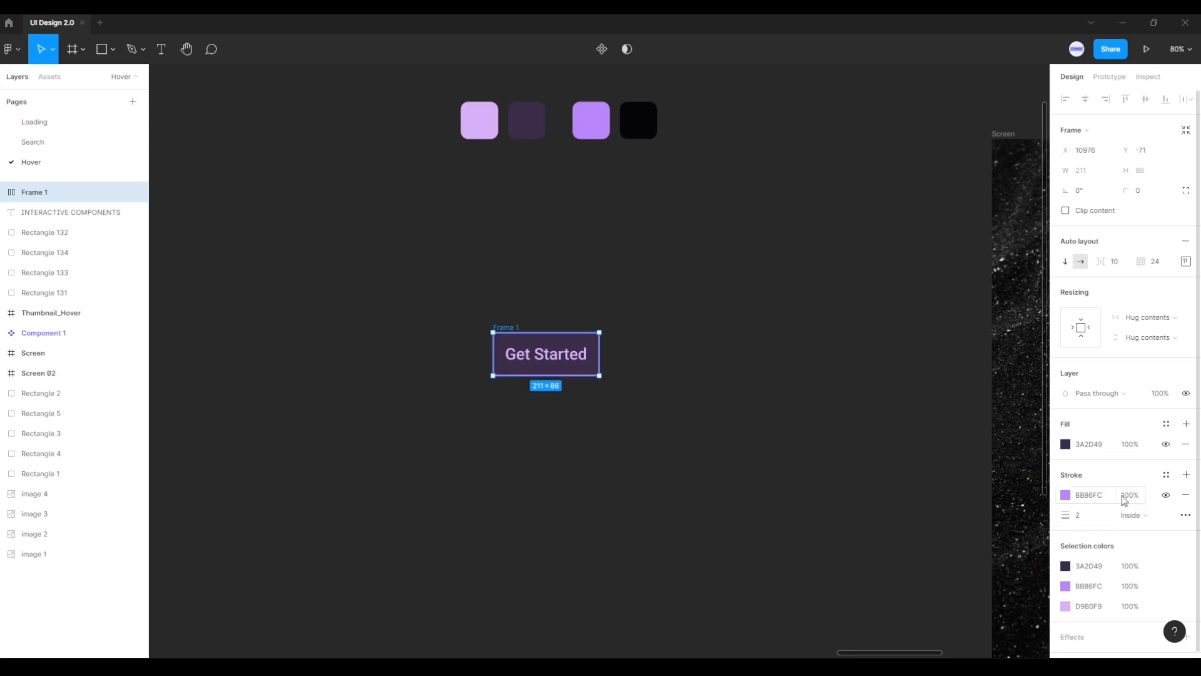
# Step: Set the button frame's corner radius to 40
pyautogui.click(1141, 195)
pyautogui.write('40')
pyautogui.press('Return')
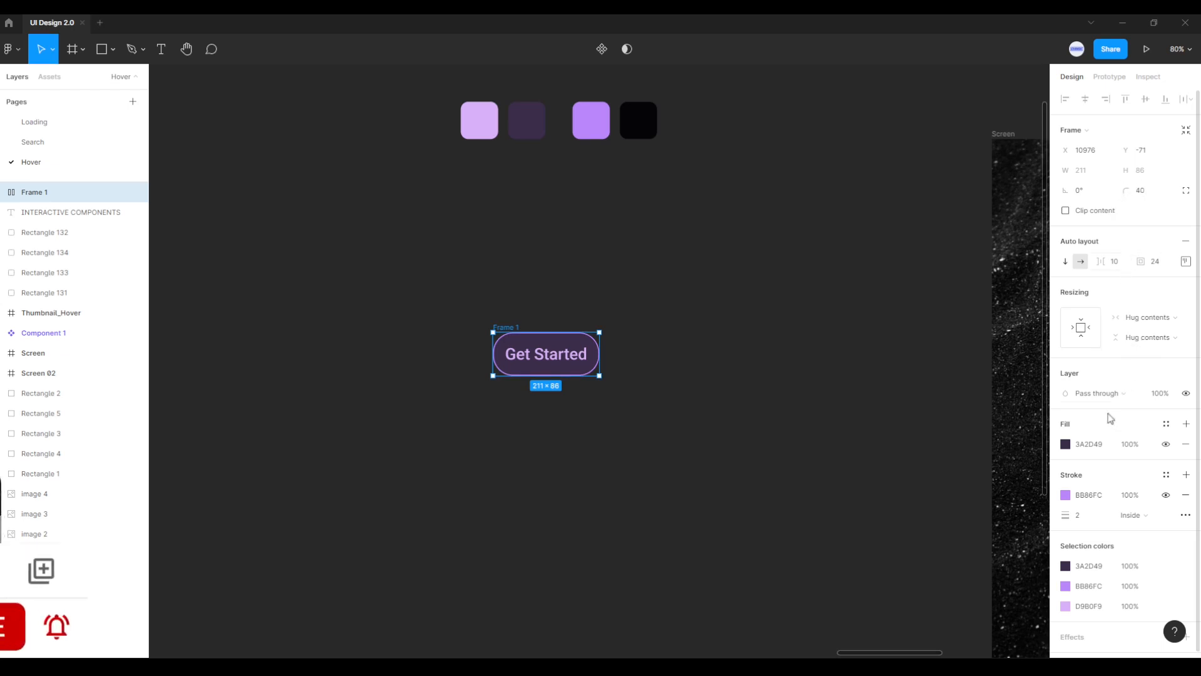
pyautogui.click(555, 359)
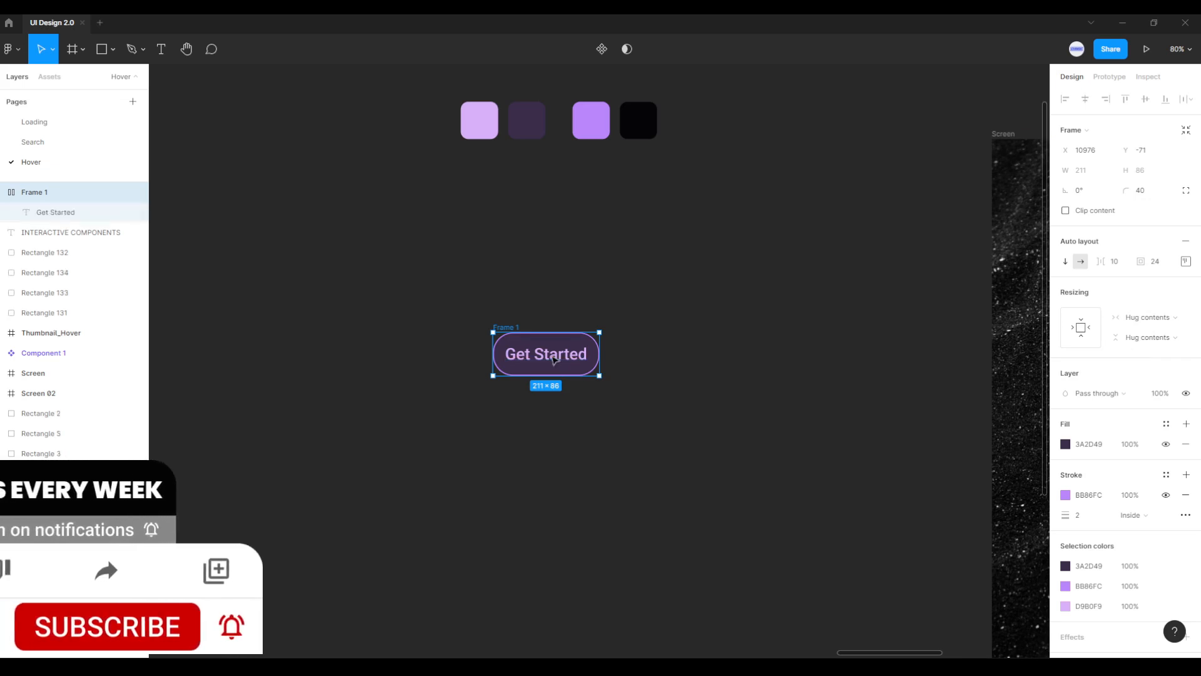
pyautogui.doubleClick(554, 360)
pyautogui.click(529, 322)
pyautogui.click(489, 323)
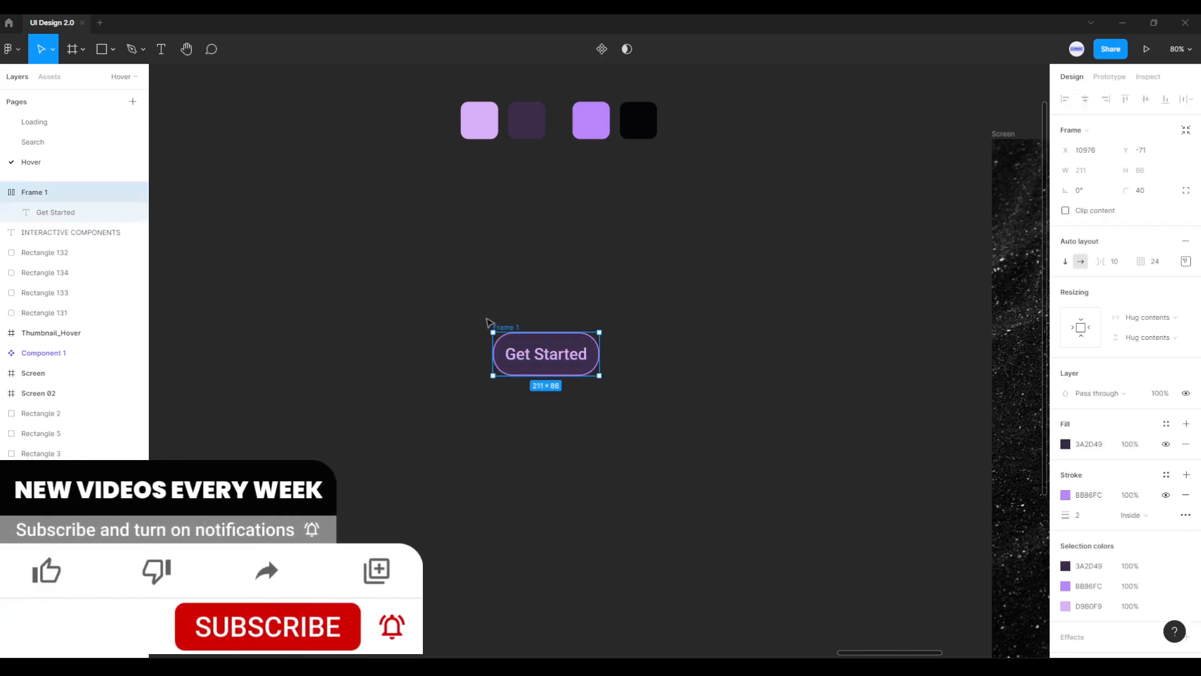
pyautogui.moveTo(453, 296); pyautogui.dragTo(742, 418)
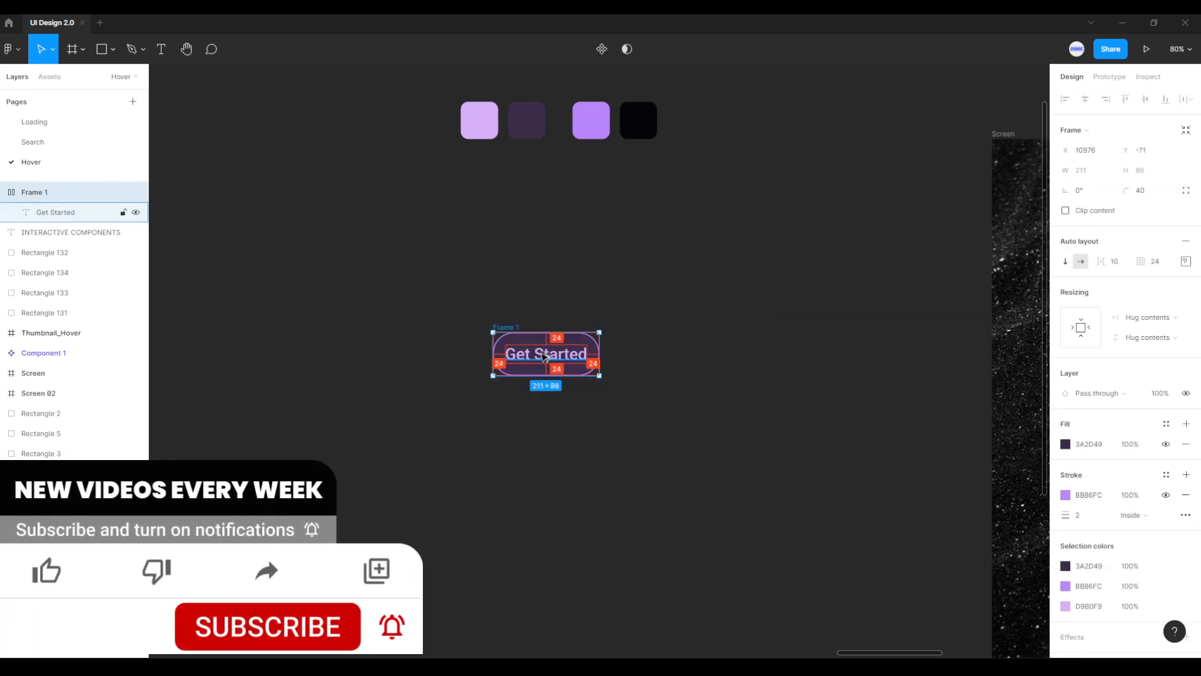
# Step: Duplicate the "Get Started" button directly below the original and fill the copy with BB86FC from the bright purple swatch
pyautogui.moveTo(539, 345); pyautogui.dragTo(540, 424)
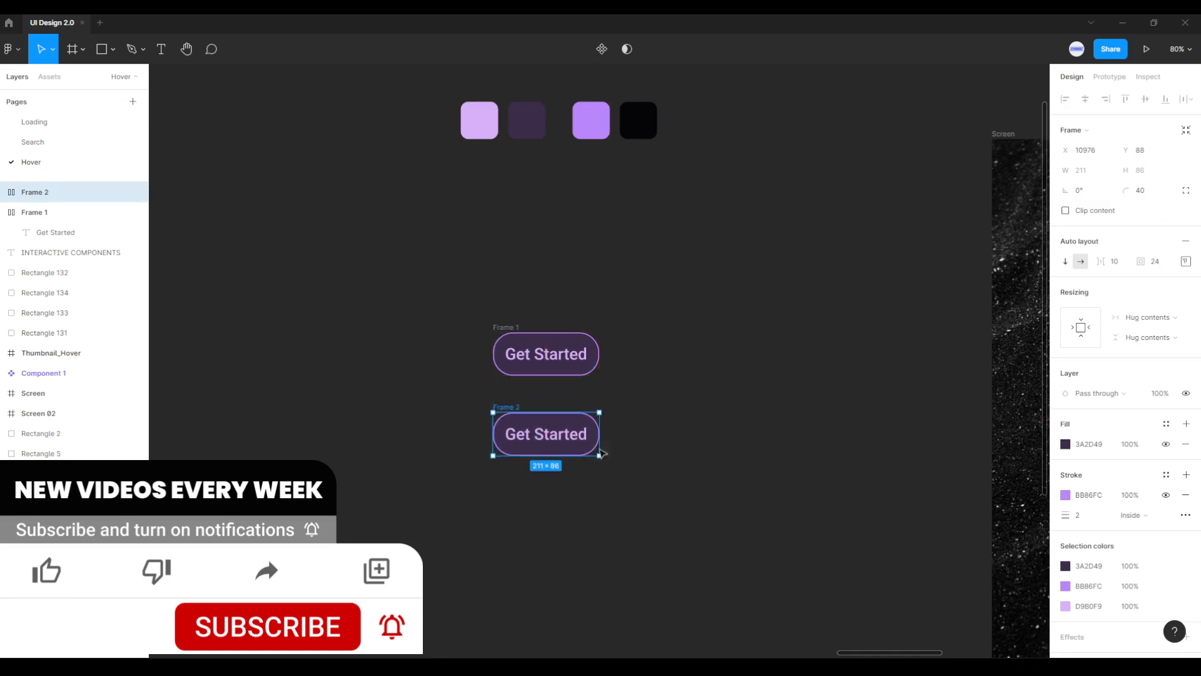
pyautogui.click(646, 466)
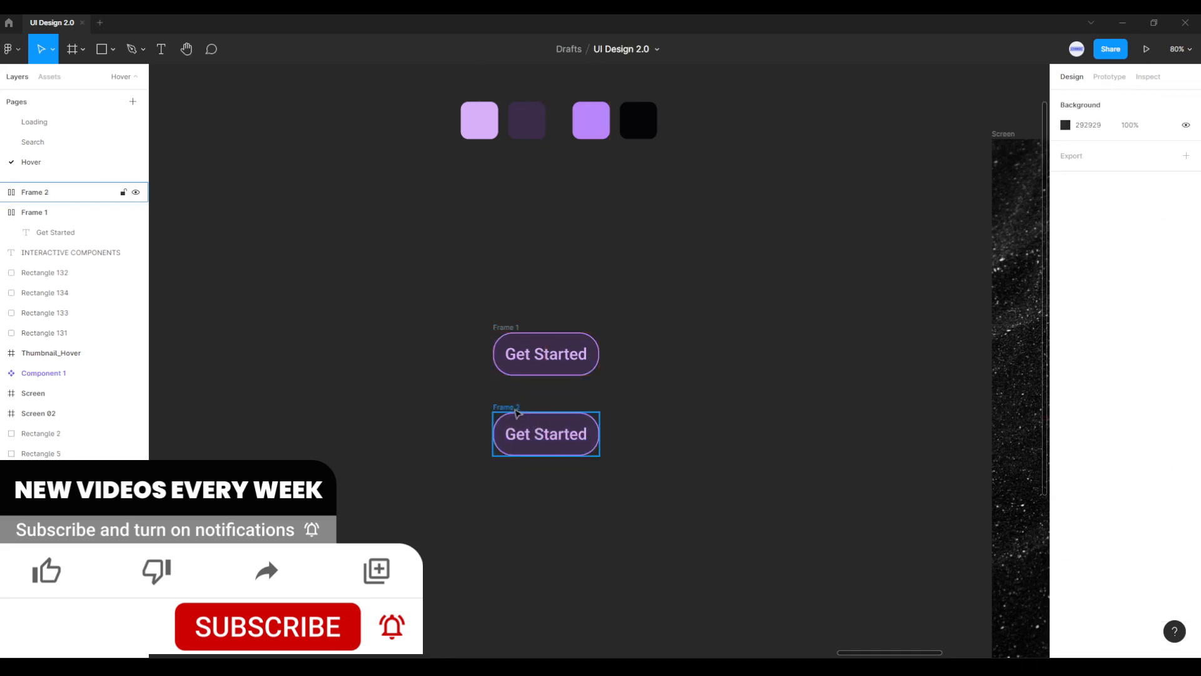
pyautogui.click(522, 425)
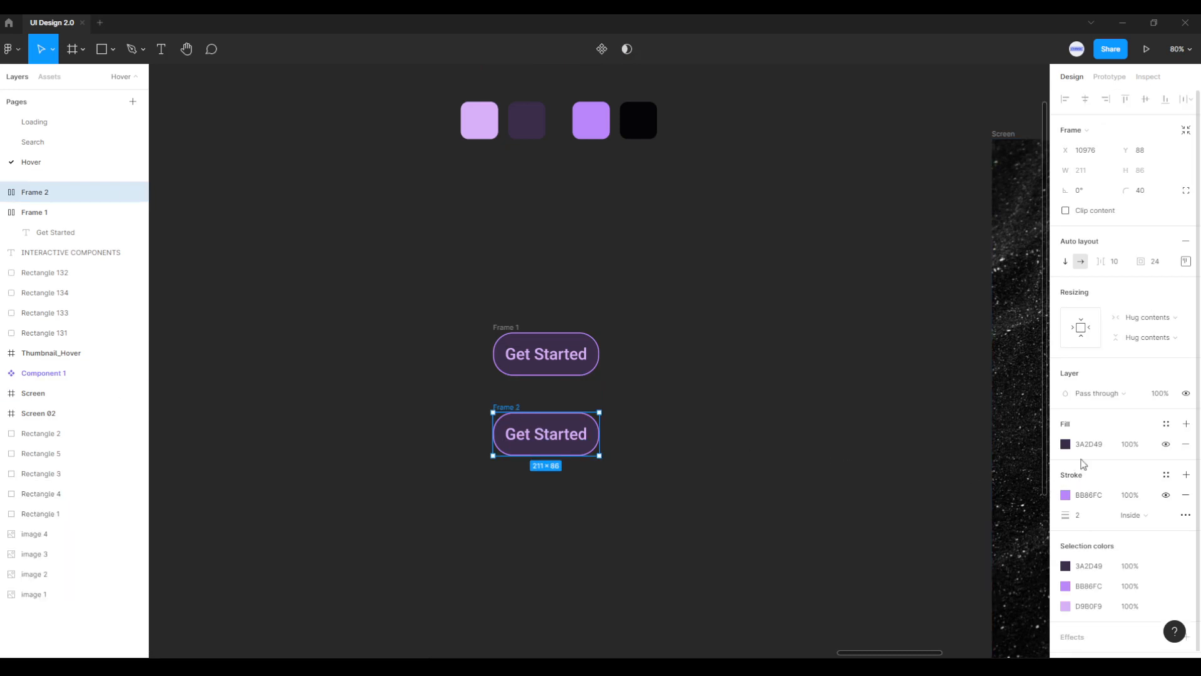
pyautogui.click(1065, 444)
pyautogui.click(919, 514)
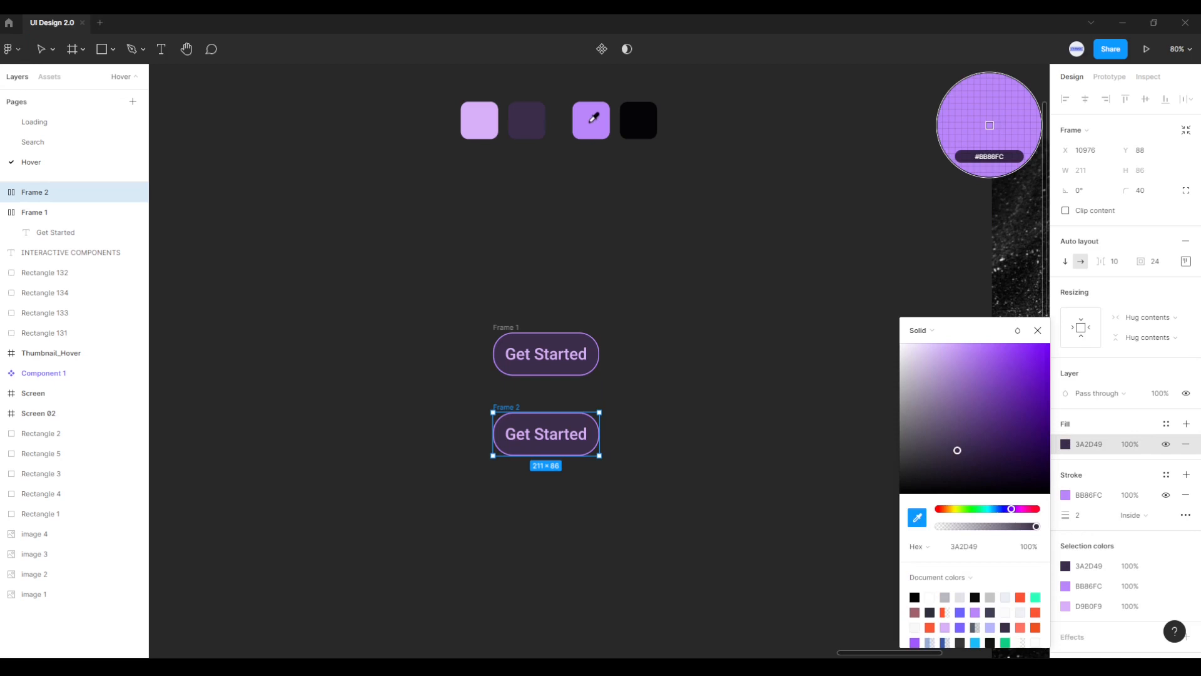
pyautogui.click(591, 120)
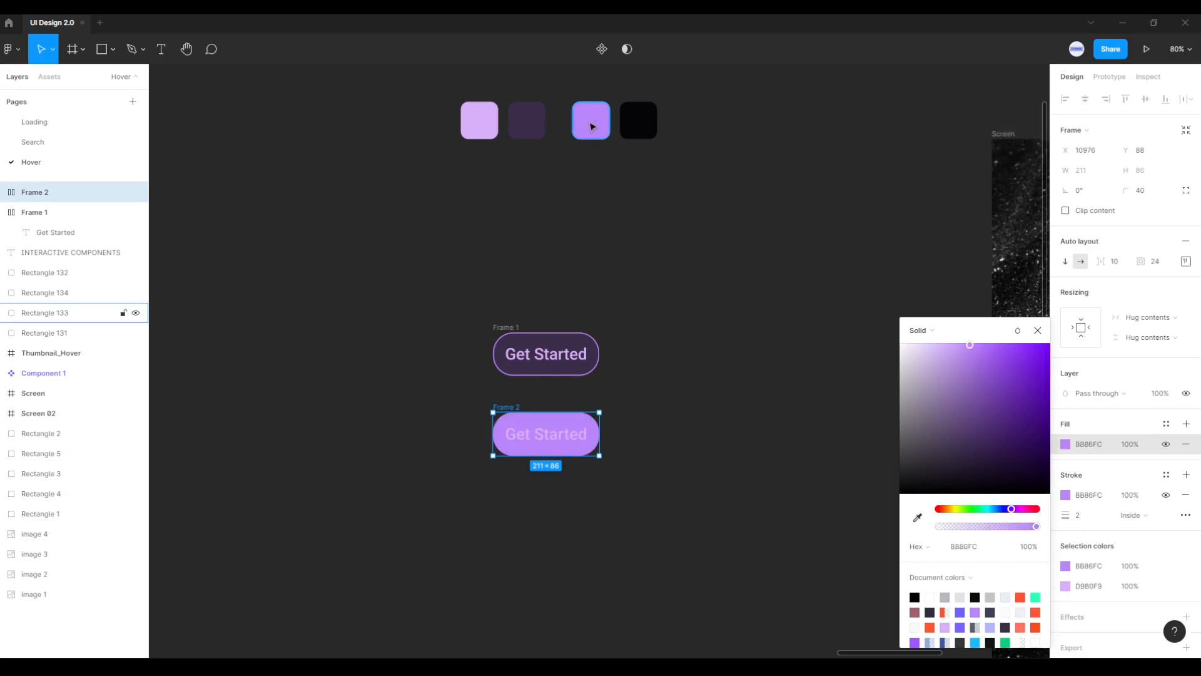
# Step: Recolour the "Get Started" text in the lower button to 050407, sampled from the black swatch
pyautogui.doubleClick(510, 431)
pyautogui.click(1065, 464)
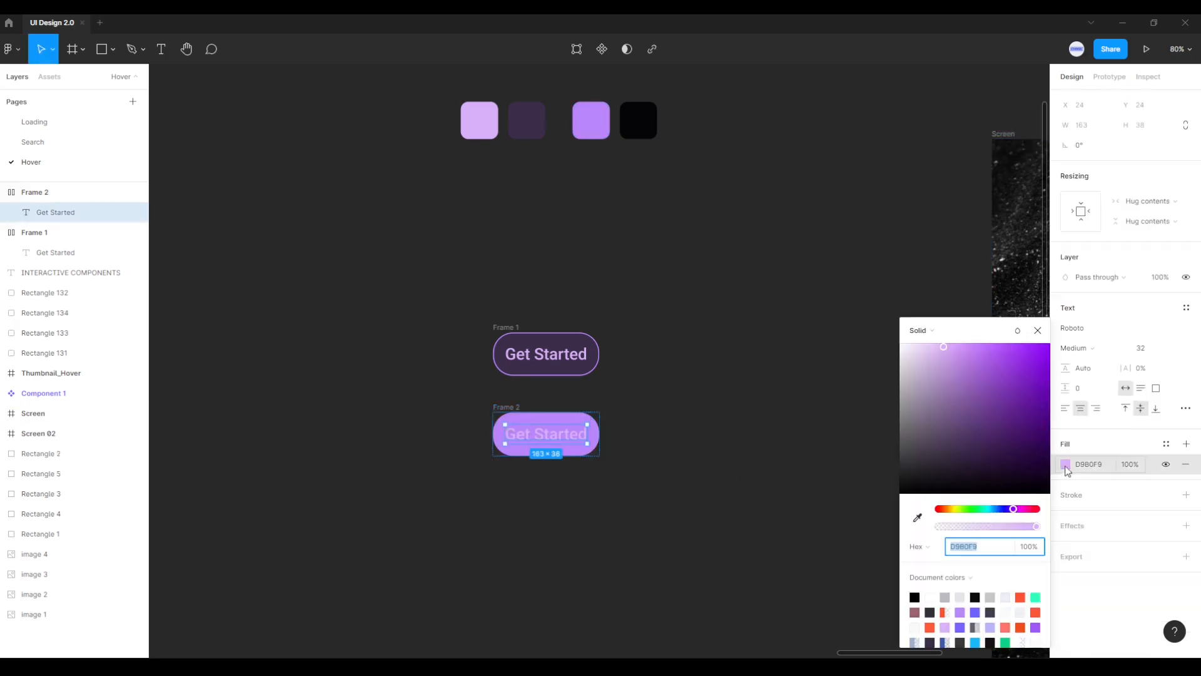
pyautogui.click(917, 516)
pyautogui.click(645, 125)
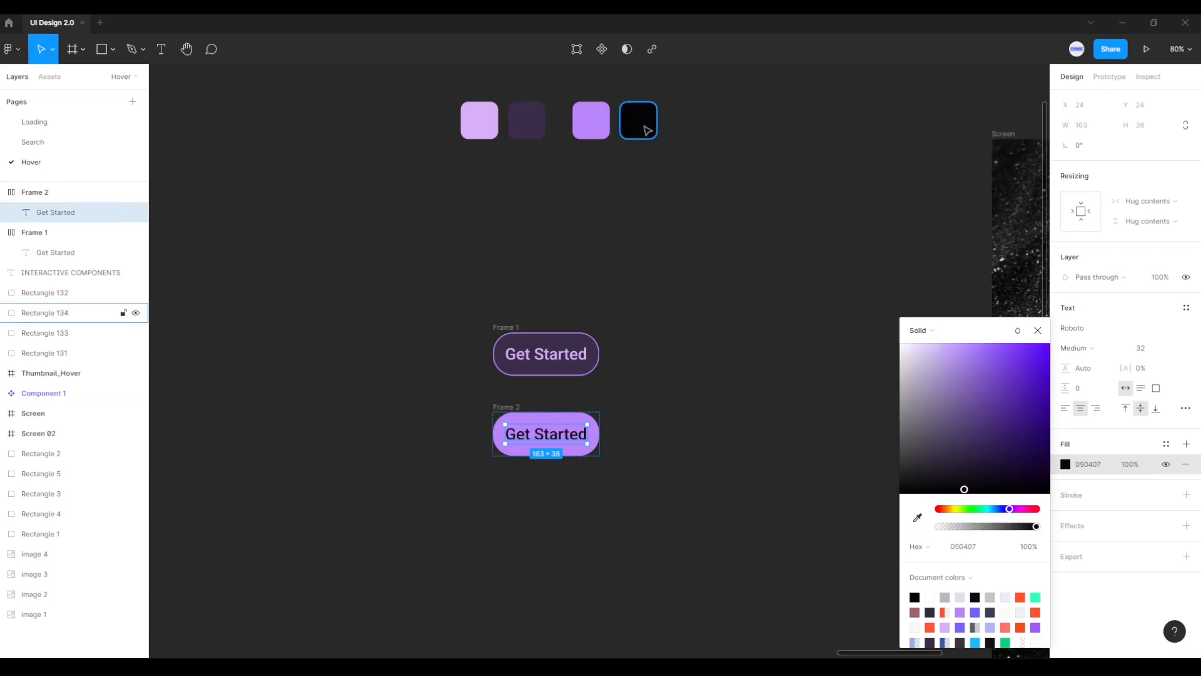
# Step: Turn the upper and lower "Get Started" button frames into two separate components
pyautogui.click(703, 508)
pyautogui.moveTo(461, 300); pyautogui.dragTo(631, 383)
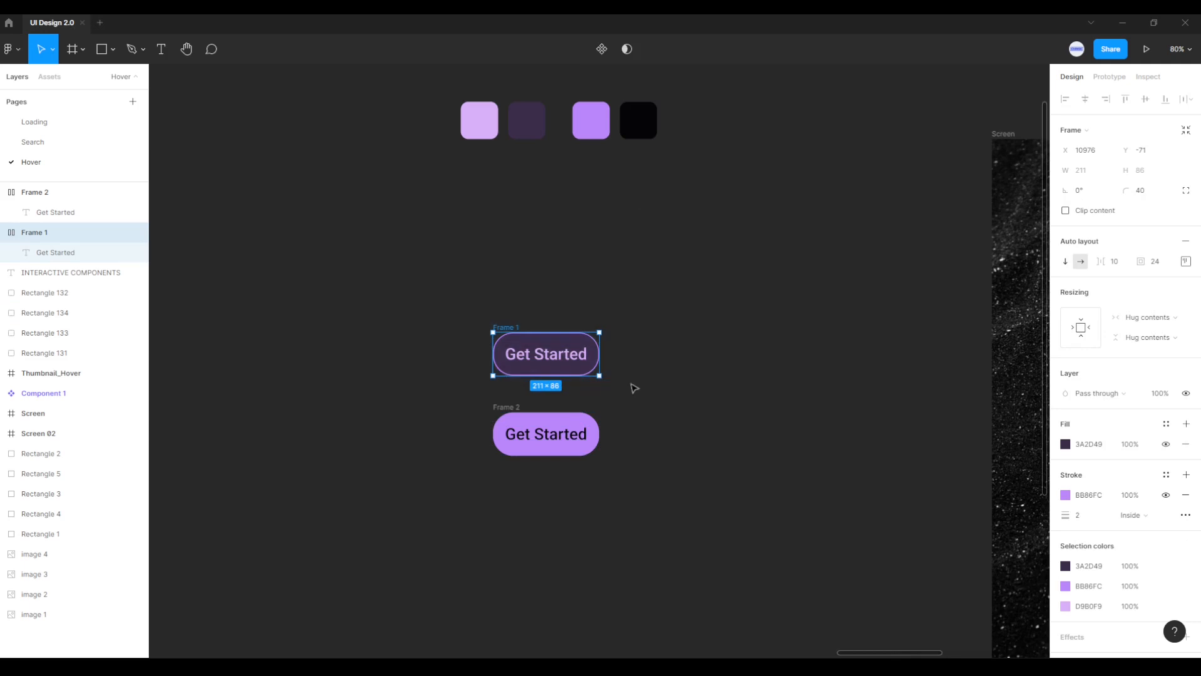
pyautogui.click(603, 53)
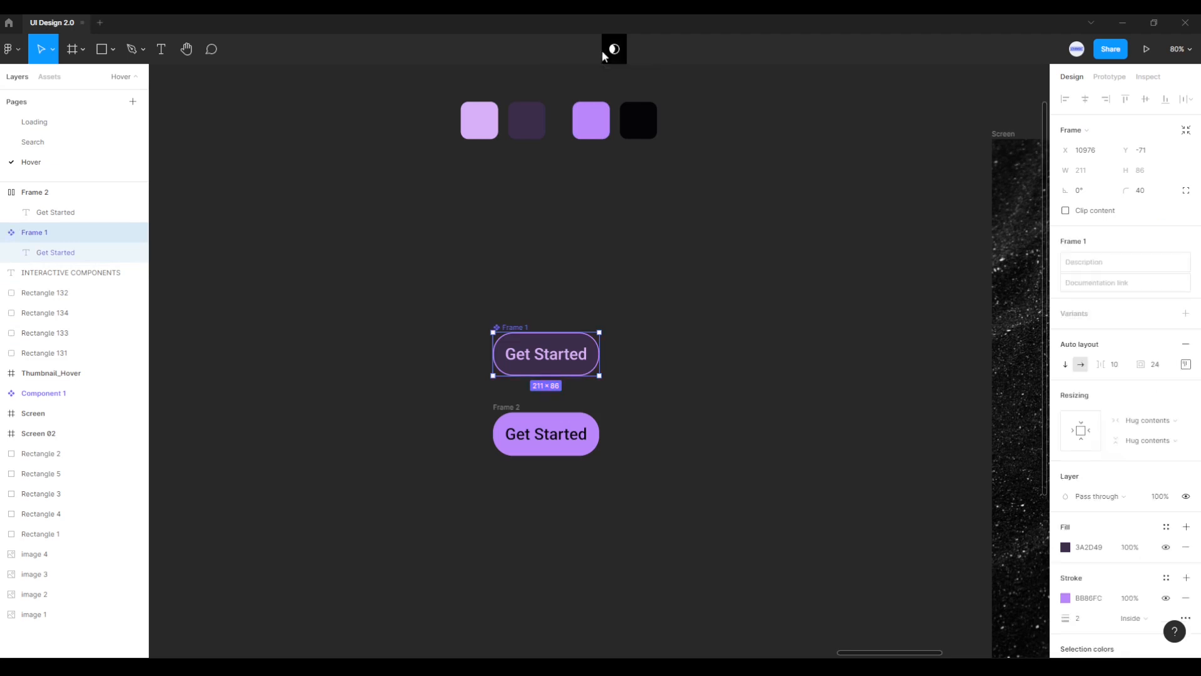
pyautogui.click(541, 436)
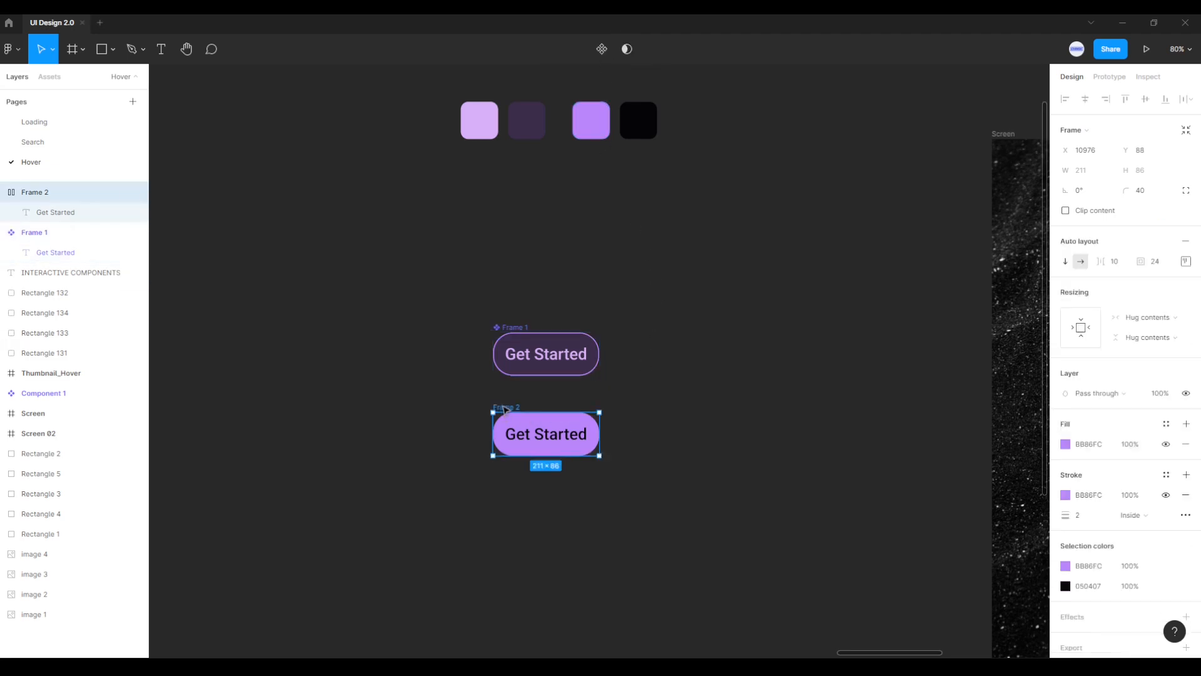
pyautogui.click(454, 404)
pyautogui.moveTo(454, 403); pyautogui.dragTo(633, 488)
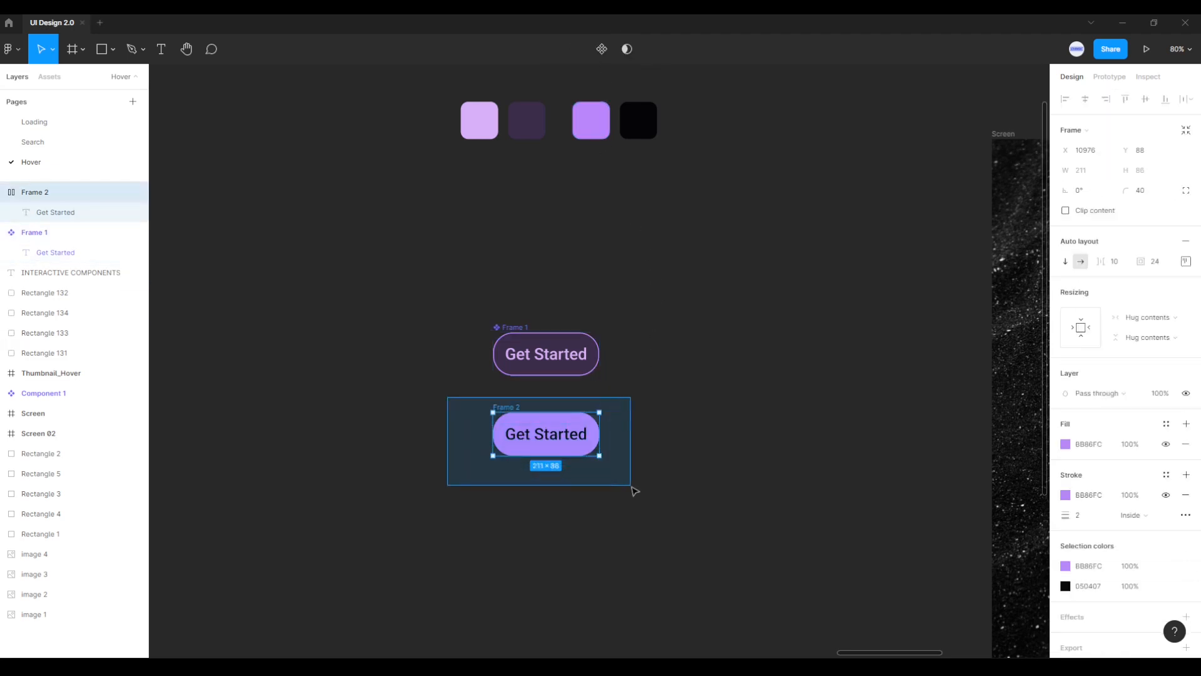
pyautogui.click(603, 49)
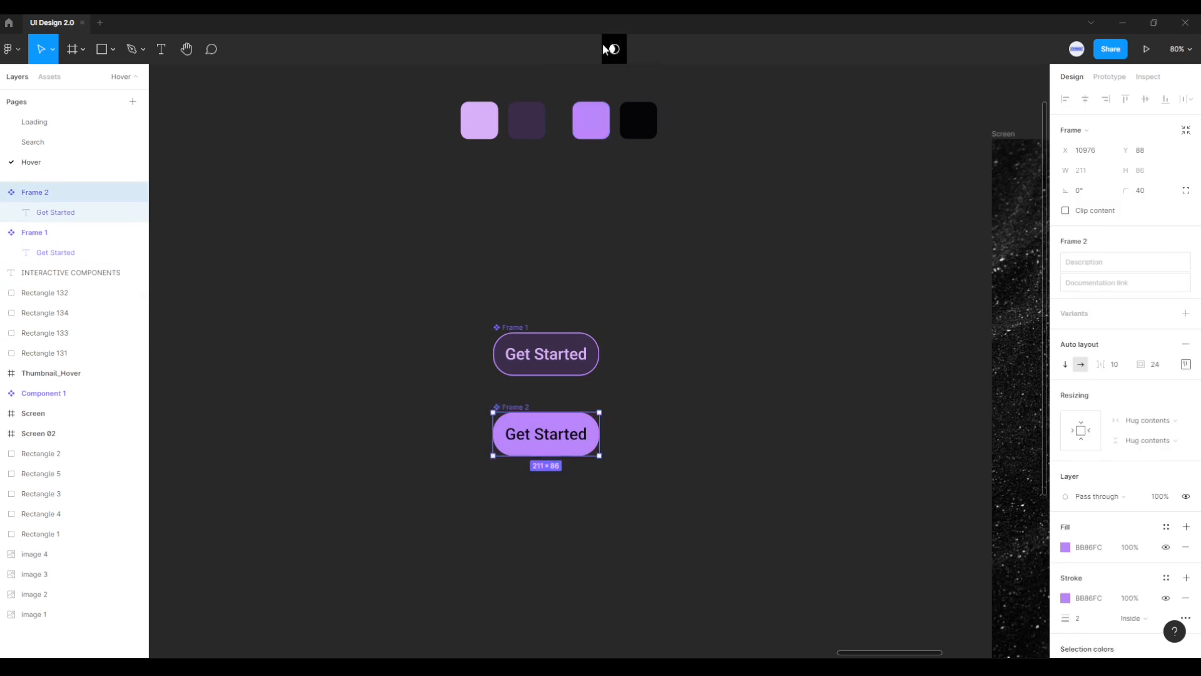
# Step: Rename the upper "Get Started" button component as state_01
pyautogui.click(516, 330)
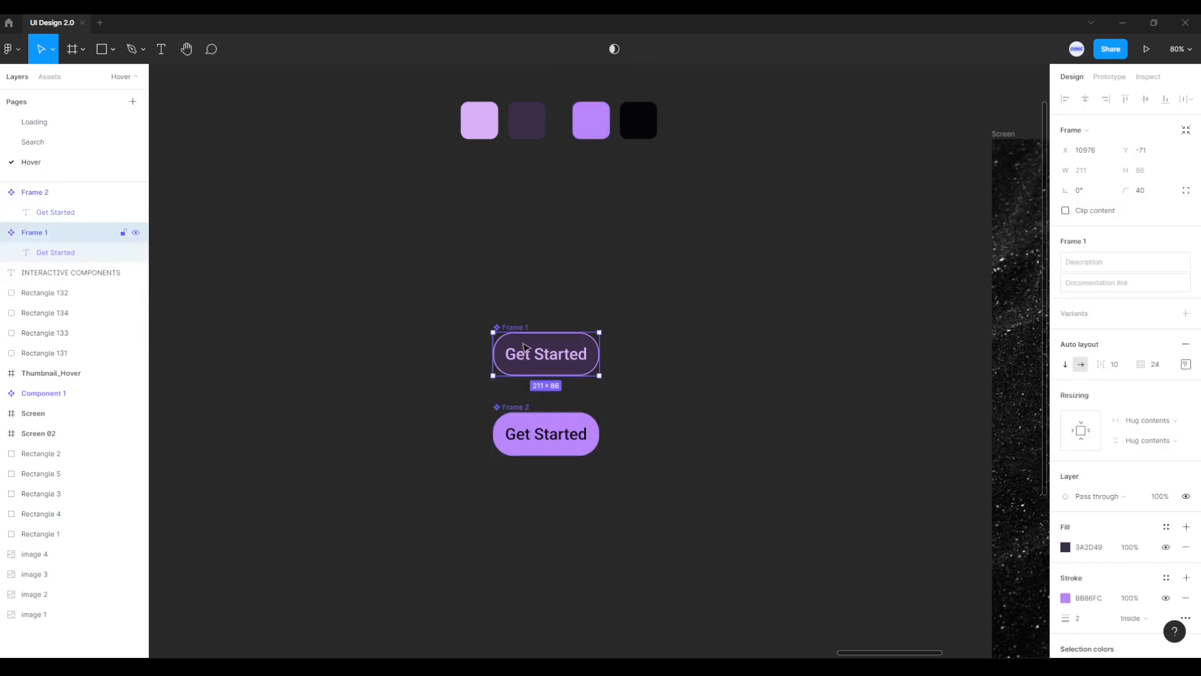
pyautogui.click(3, 232)
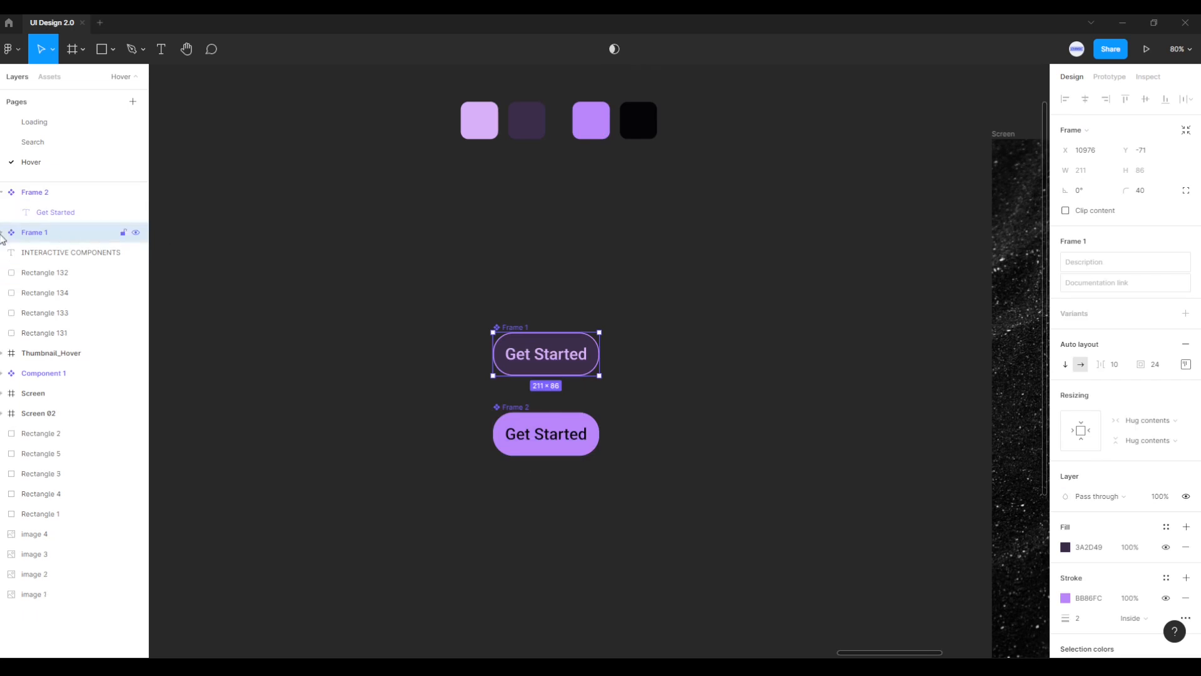
pyautogui.doubleClick(36, 234)
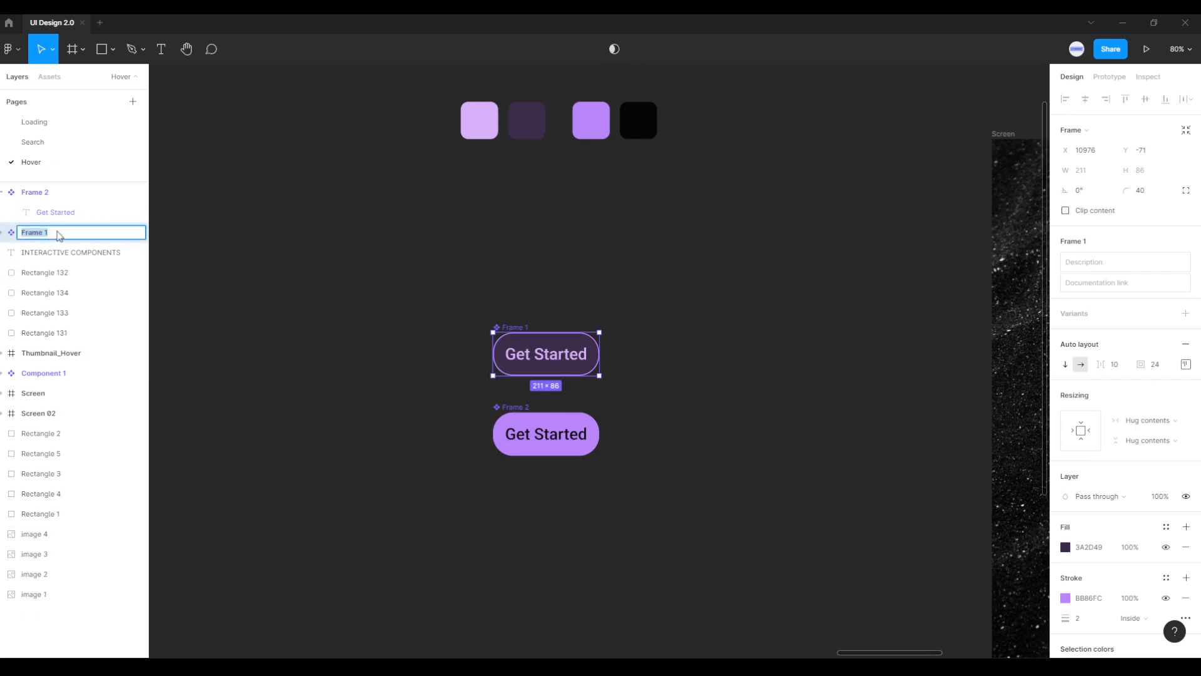
pyautogui.write('state_01')
pyautogui.press('Return')
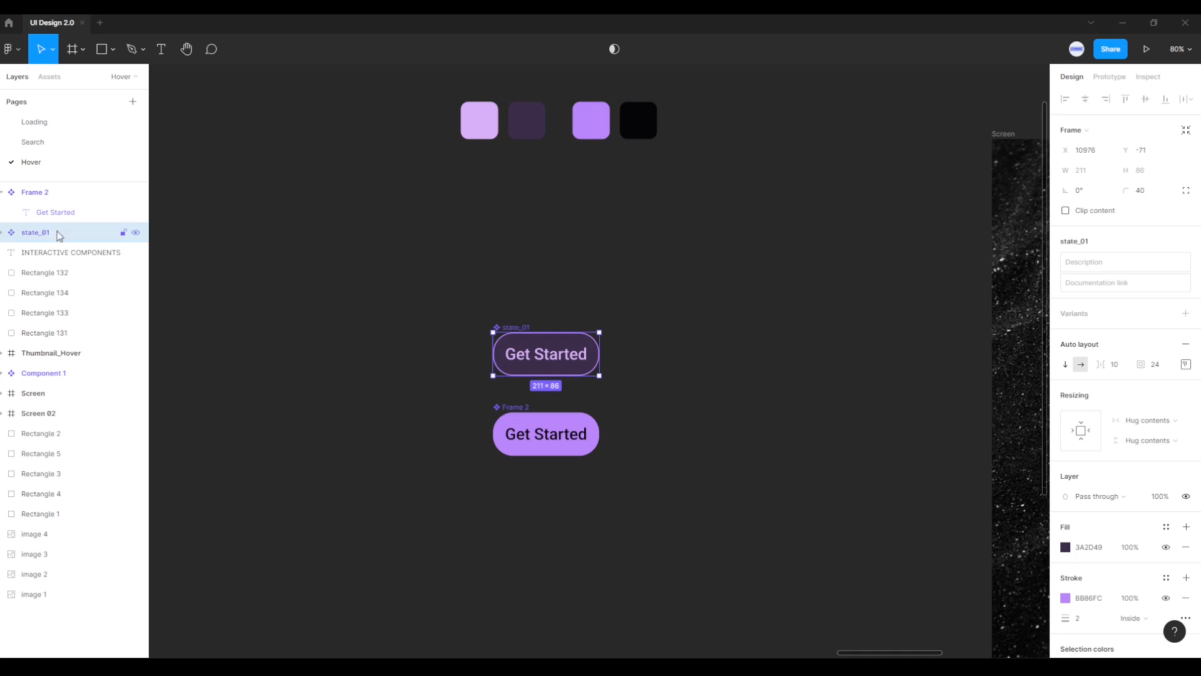
# Step: Rename the lower "Get Started" button component as state_02 and collapse its layer
pyautogui.click(45, 198)
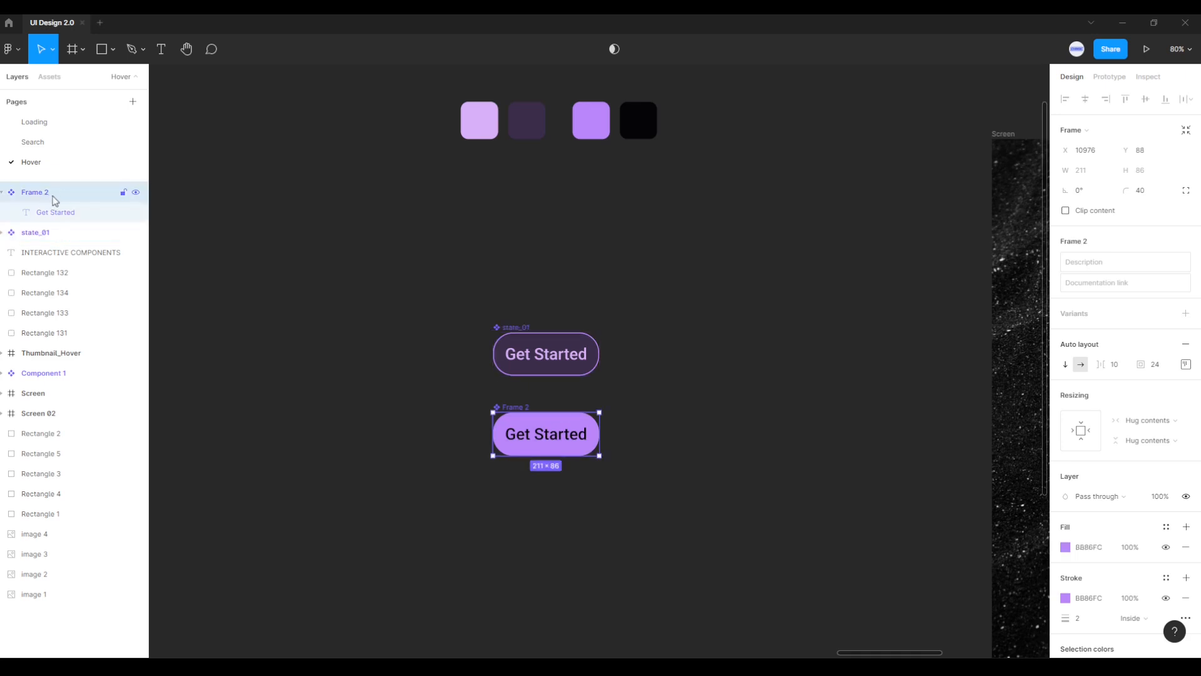
pyautogui.doubleClick(50, 199)
pyautogui.write('state_02')
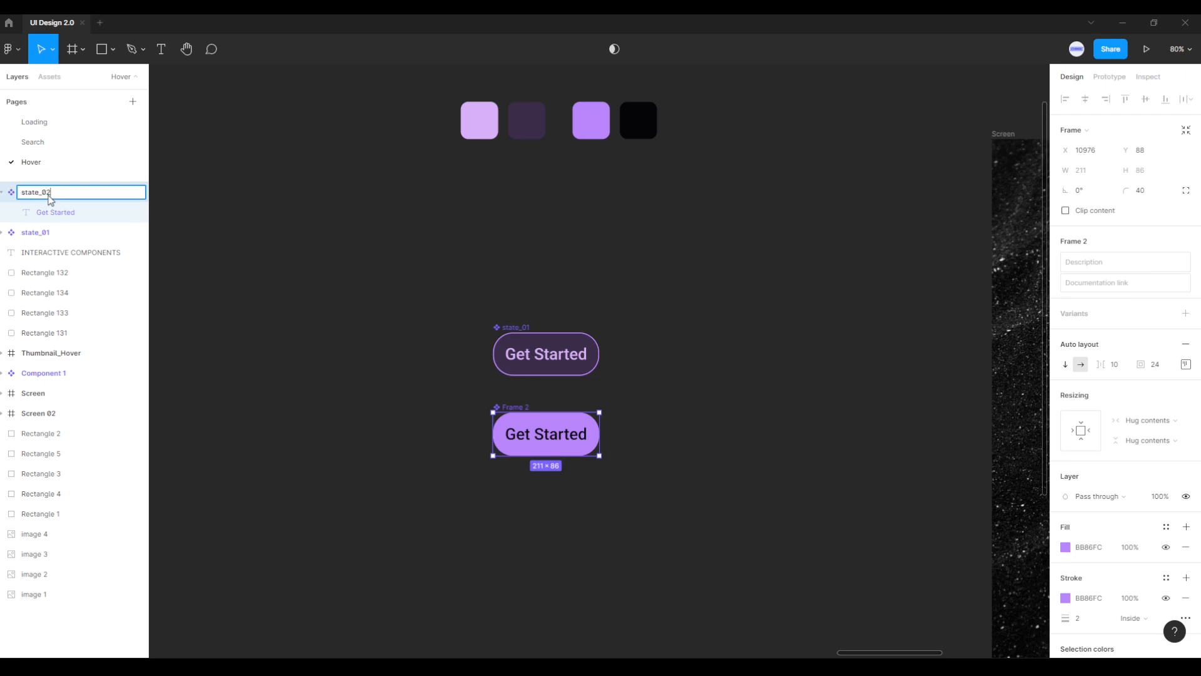
pyautogui.press('Return')
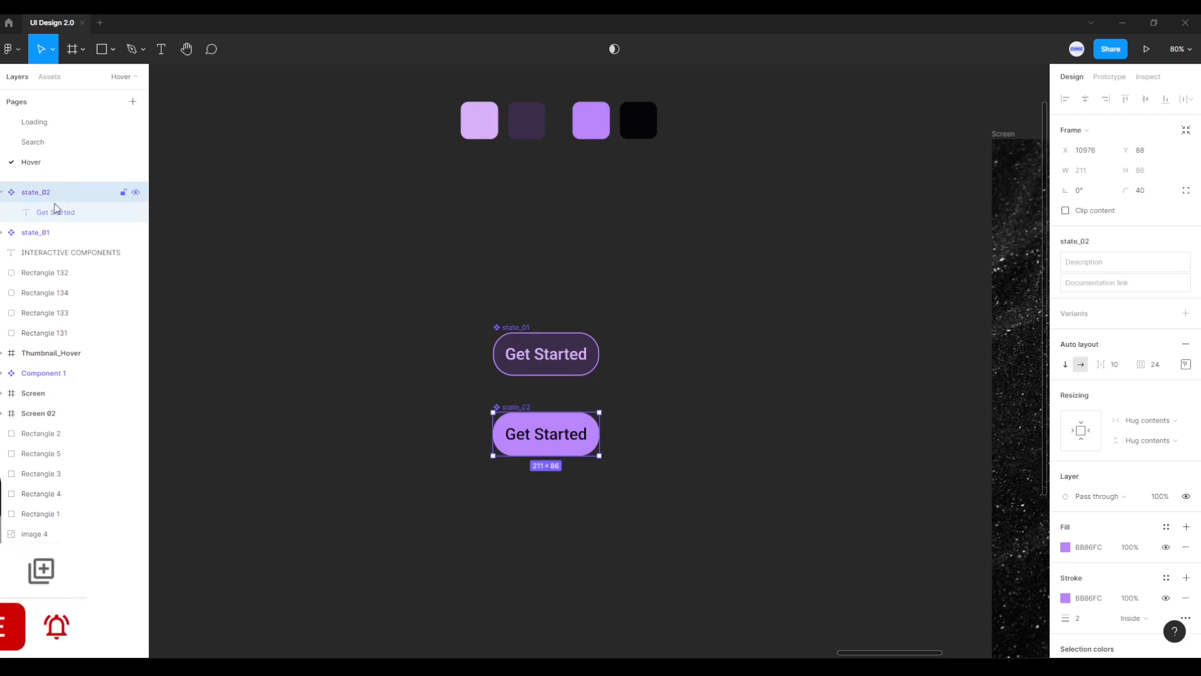
pyautogui.click(4, 192)
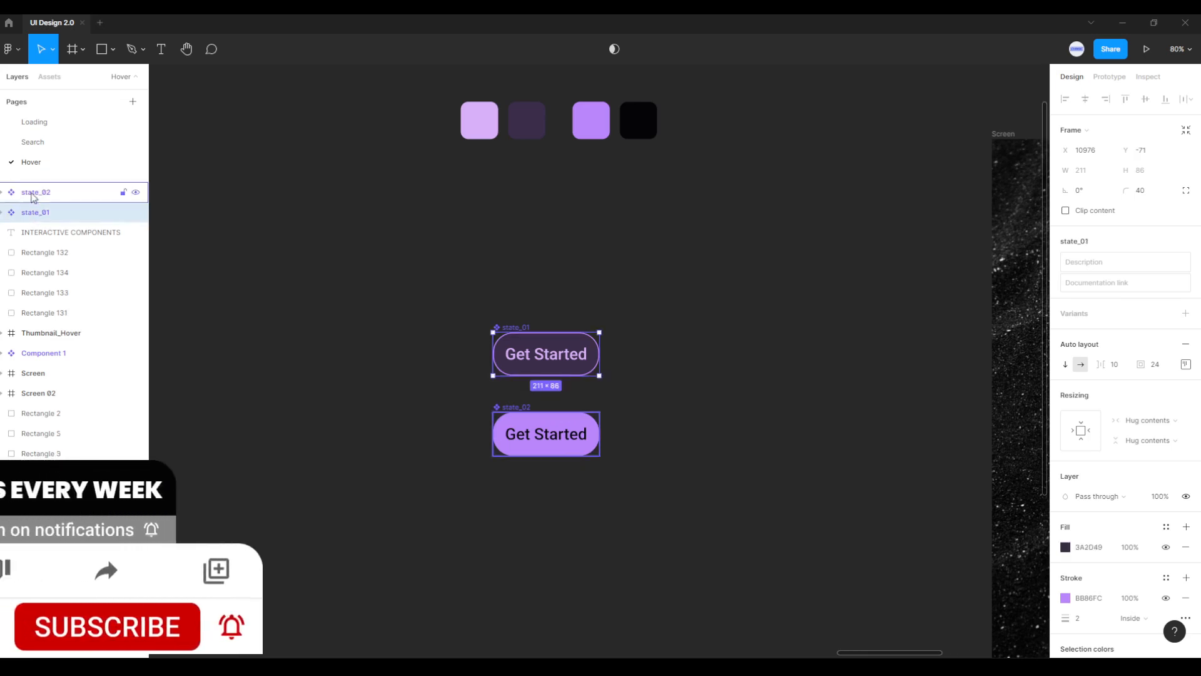
pyautogui.click(39, 213)
pyautogui.click(38, 193)
pyautogui.click(39, 212)
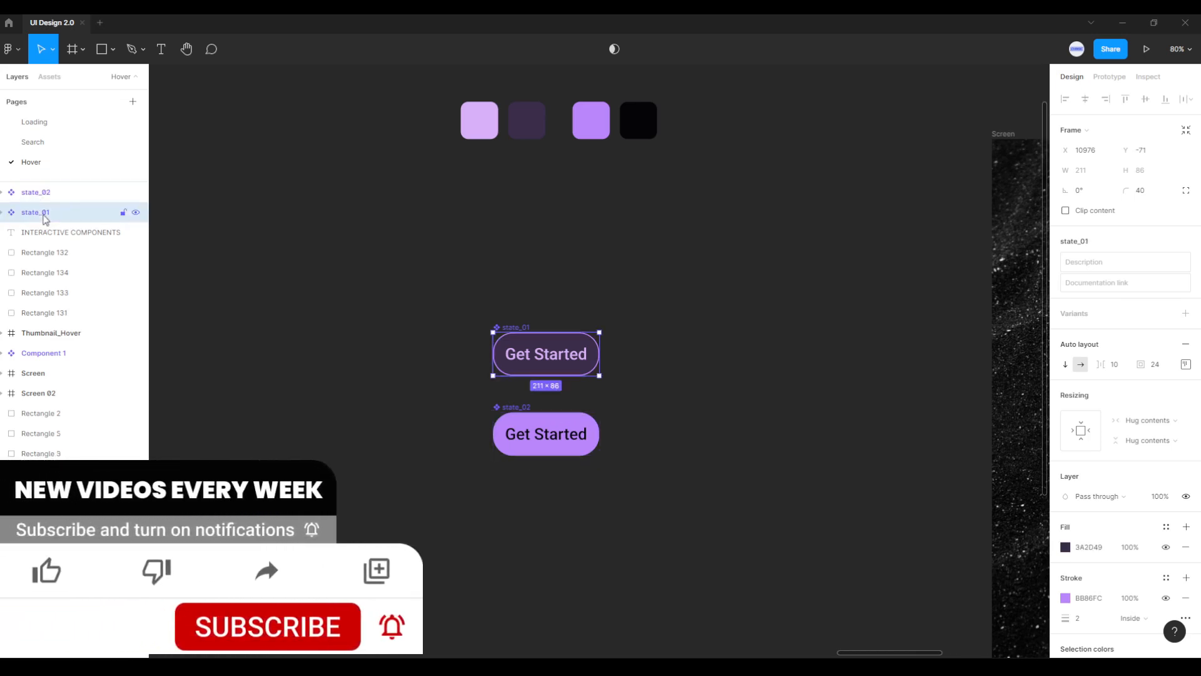
pyautogui.click(37, 196)
pyautogui.click(427, 411)
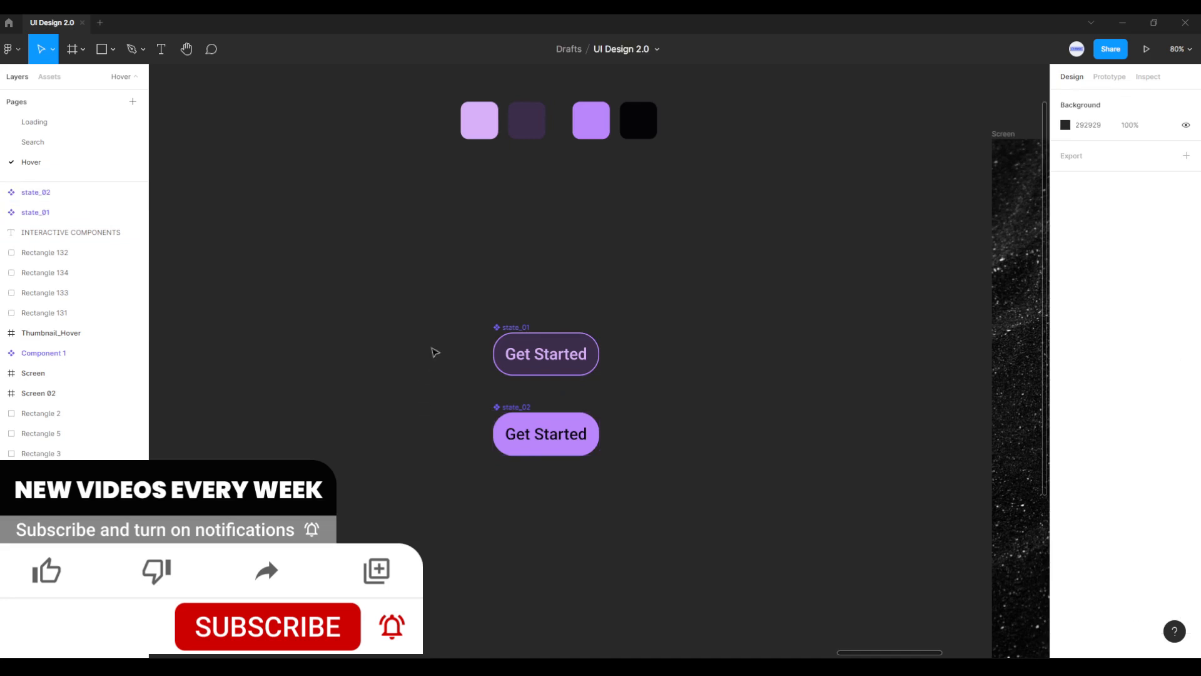
# Step: Combine the state_01 and state_02 button components into one component set as variants
pyautogui.moveTo(432, 273); pyautogui.dragTo(686, 509)
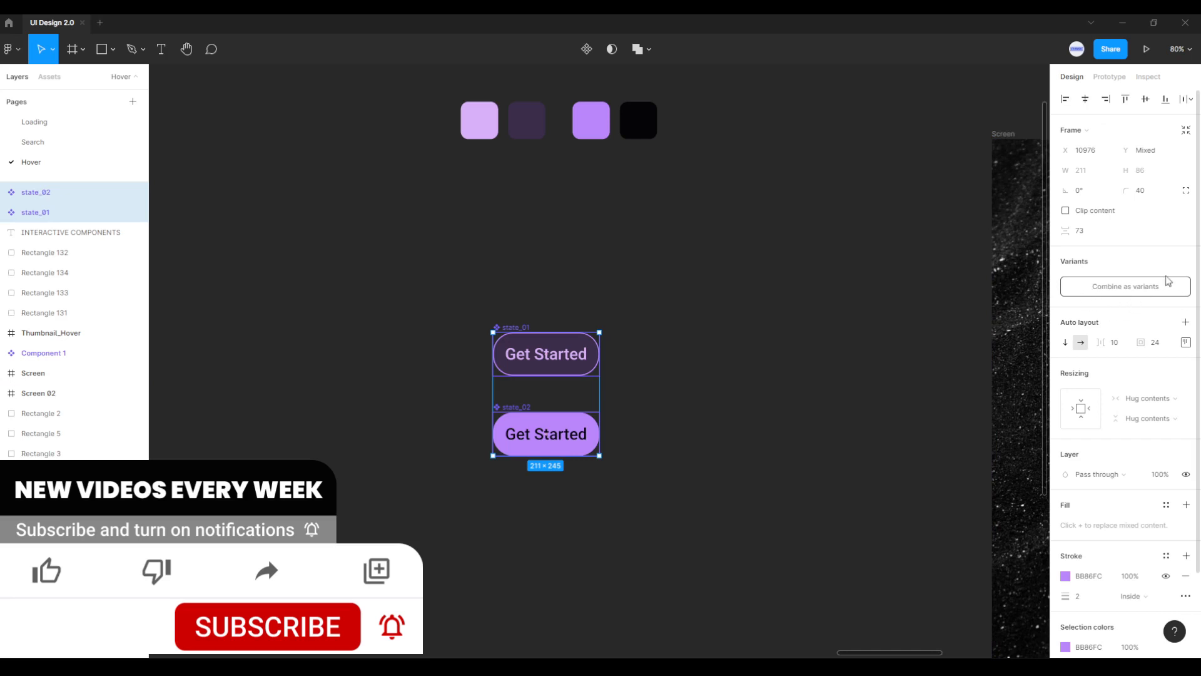
pyautogui.click(1126, 288)
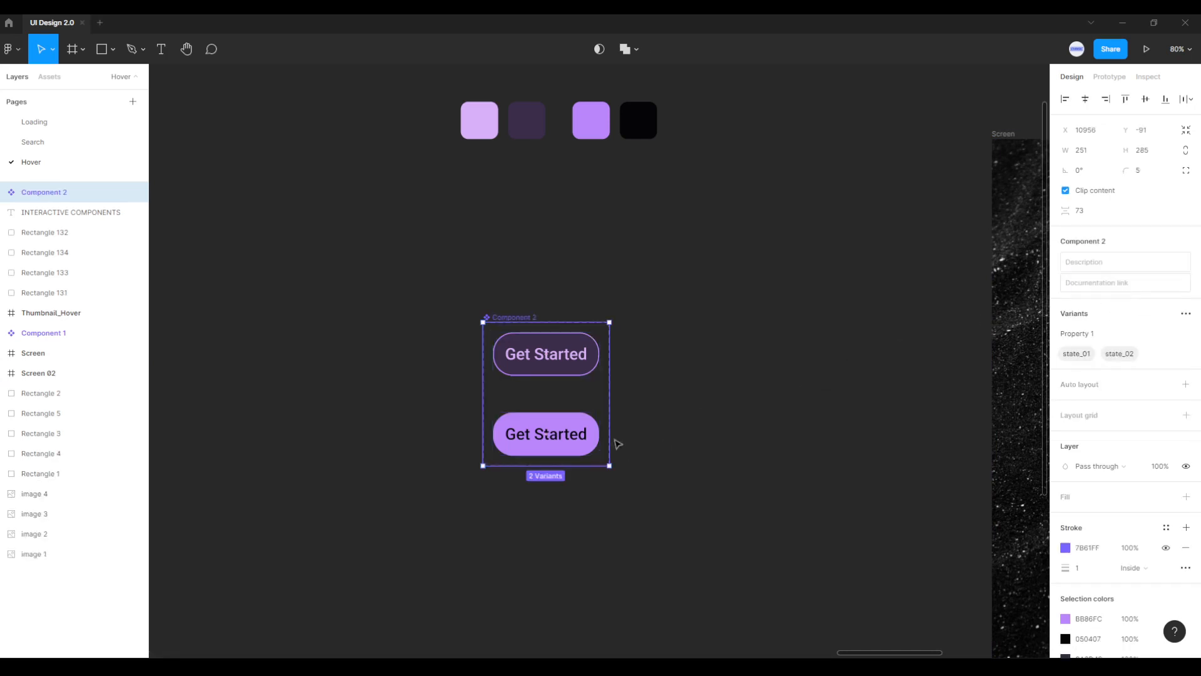
pyautogui.click(635, 381)
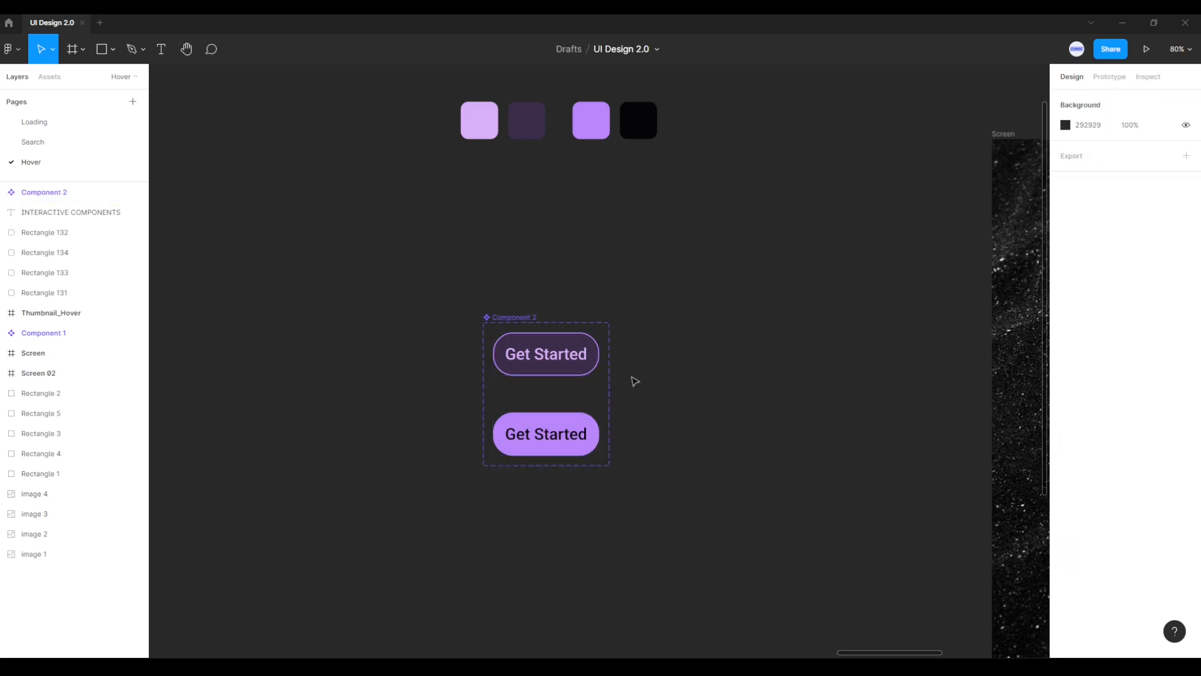
# Step: Add a prototype interaction from the state_01 variant that changes to state_02 with the While hovering trigger
pyautogui.click(1111, 85)
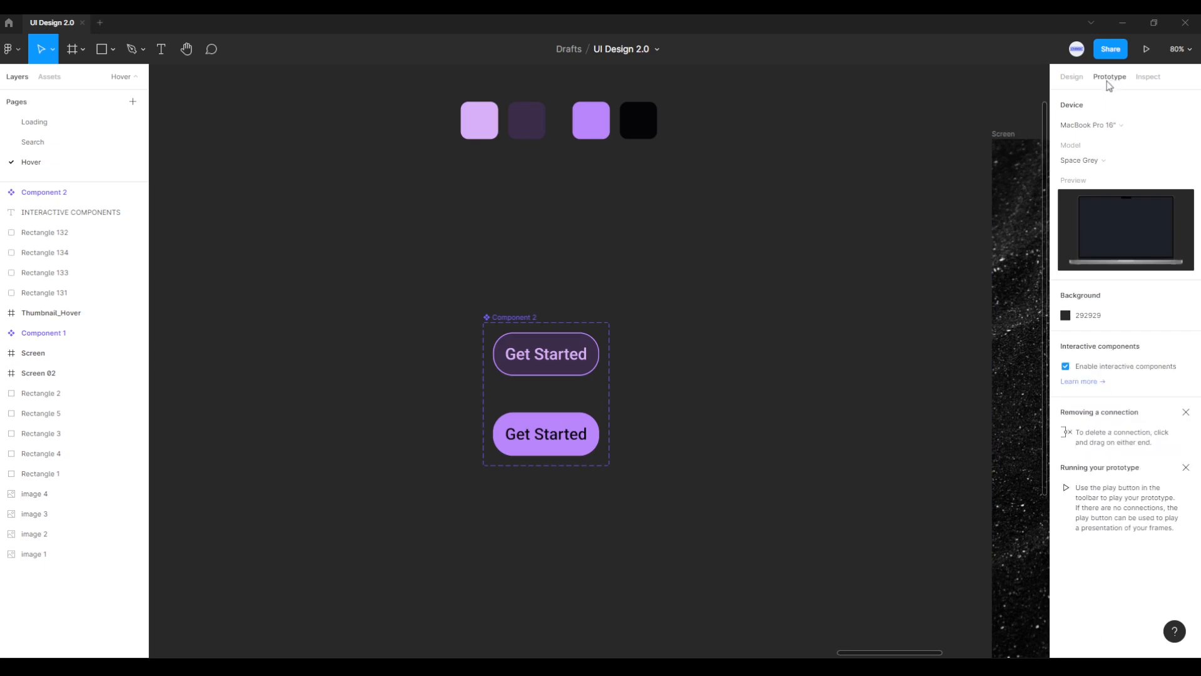
pyautogui.click(570, 349)
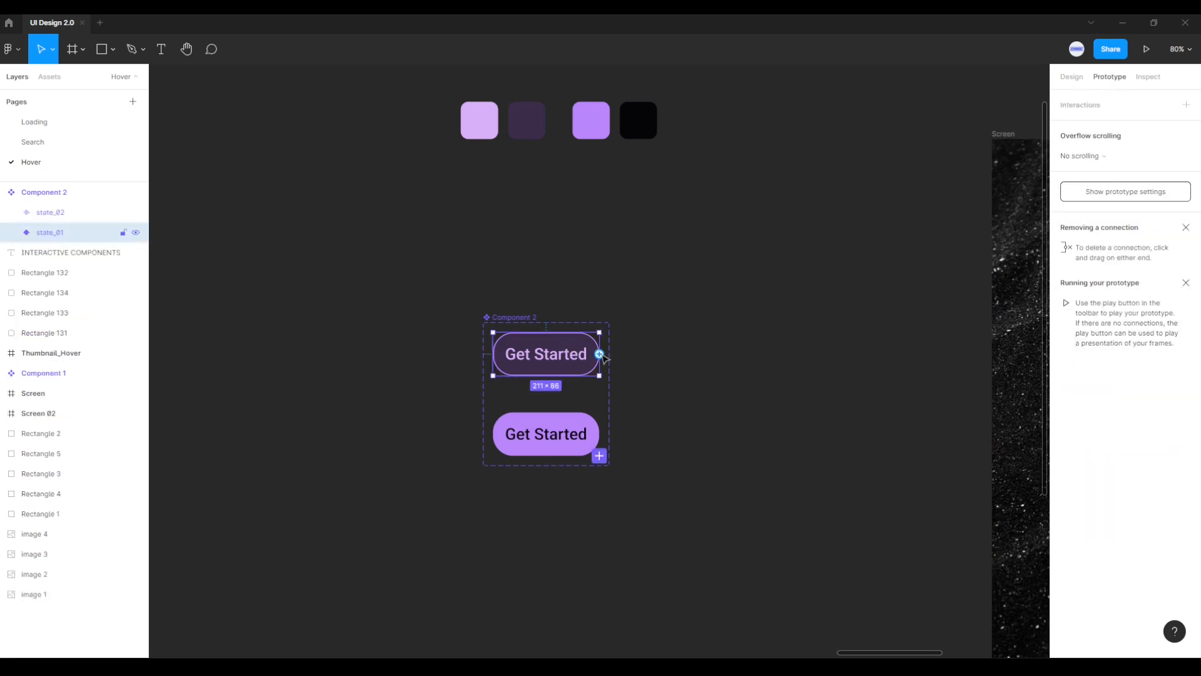
pyautogui.moveTo(600, 354); pyautogui.dragTo(531, 437)
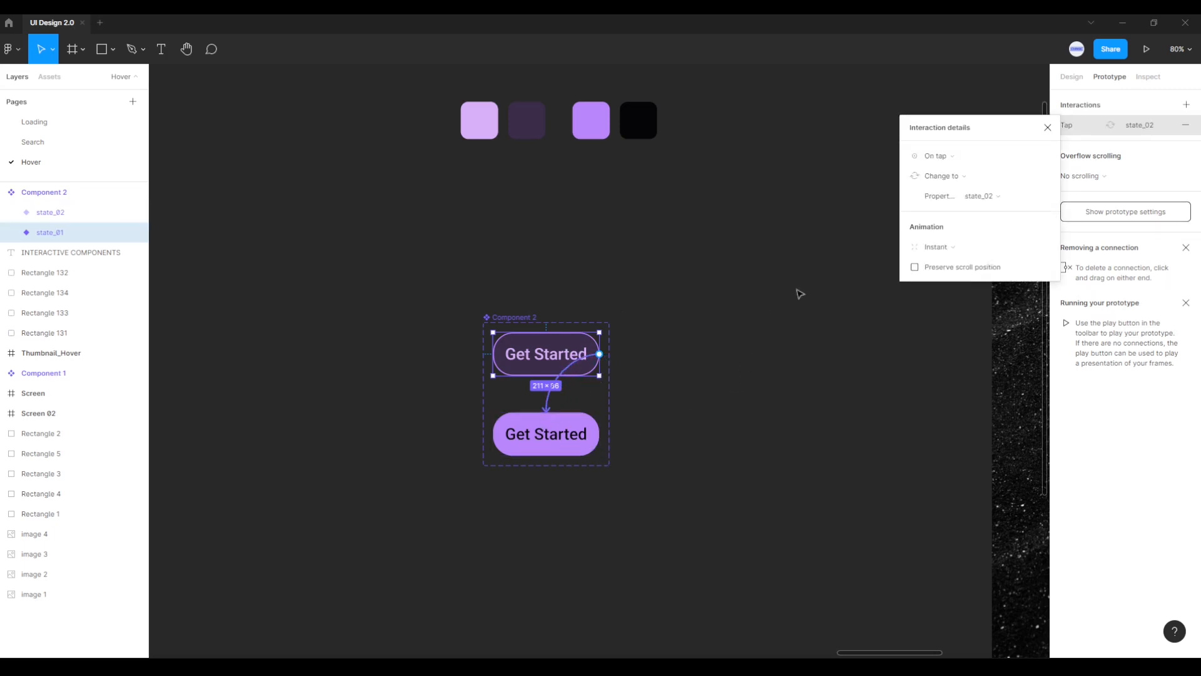
pyautogui.click(940, 156)
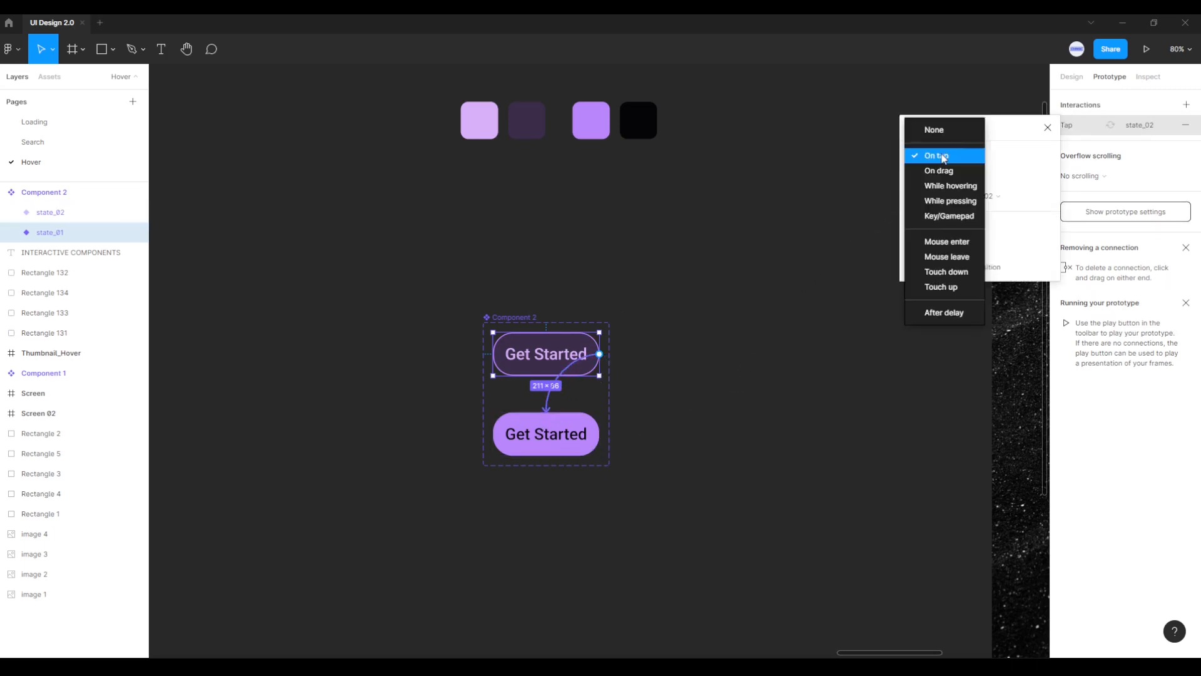
pyautogui.click(956, 188)
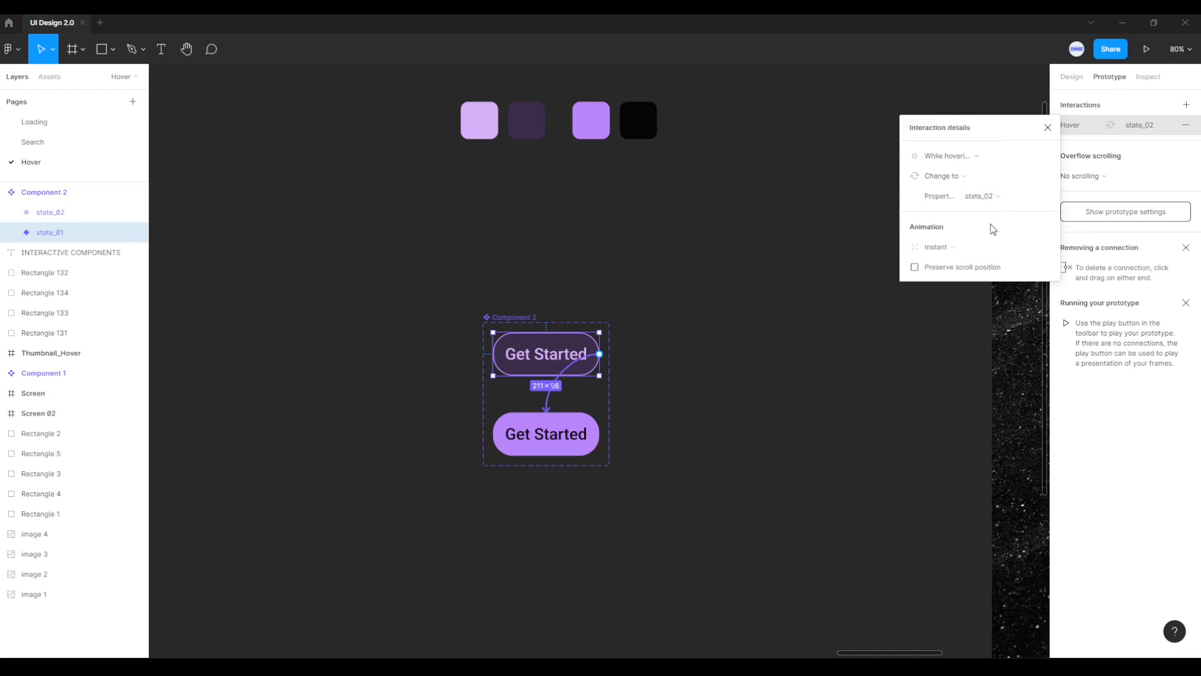
# Step: Set the hover interaction's animation to Smart animate with a duration of 150 ms and close its details
pyautogui.click(949, 250)
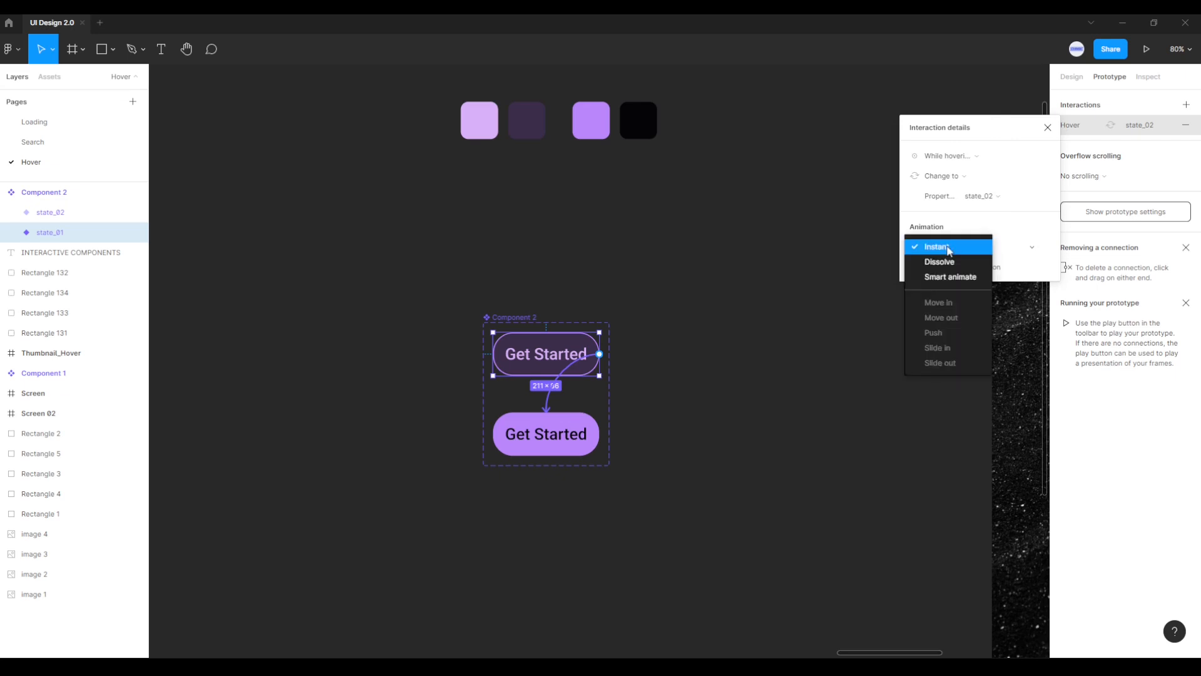
pyautogui.click(943, 279)
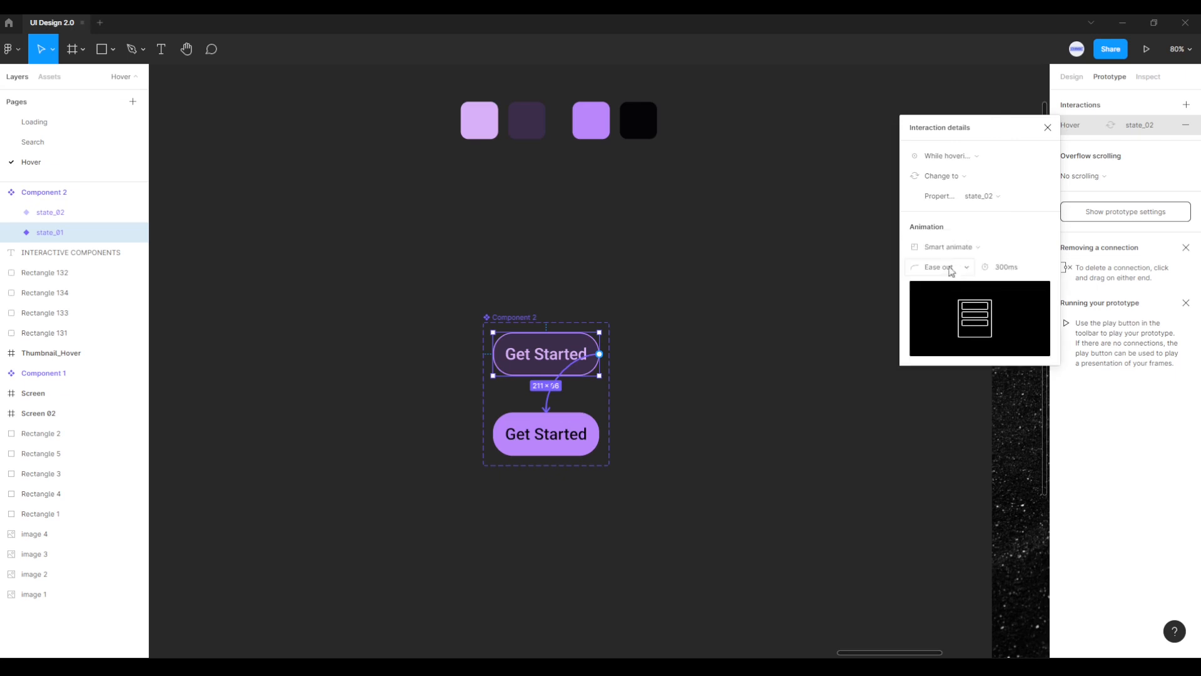
pyautogui.click(1001, 269)
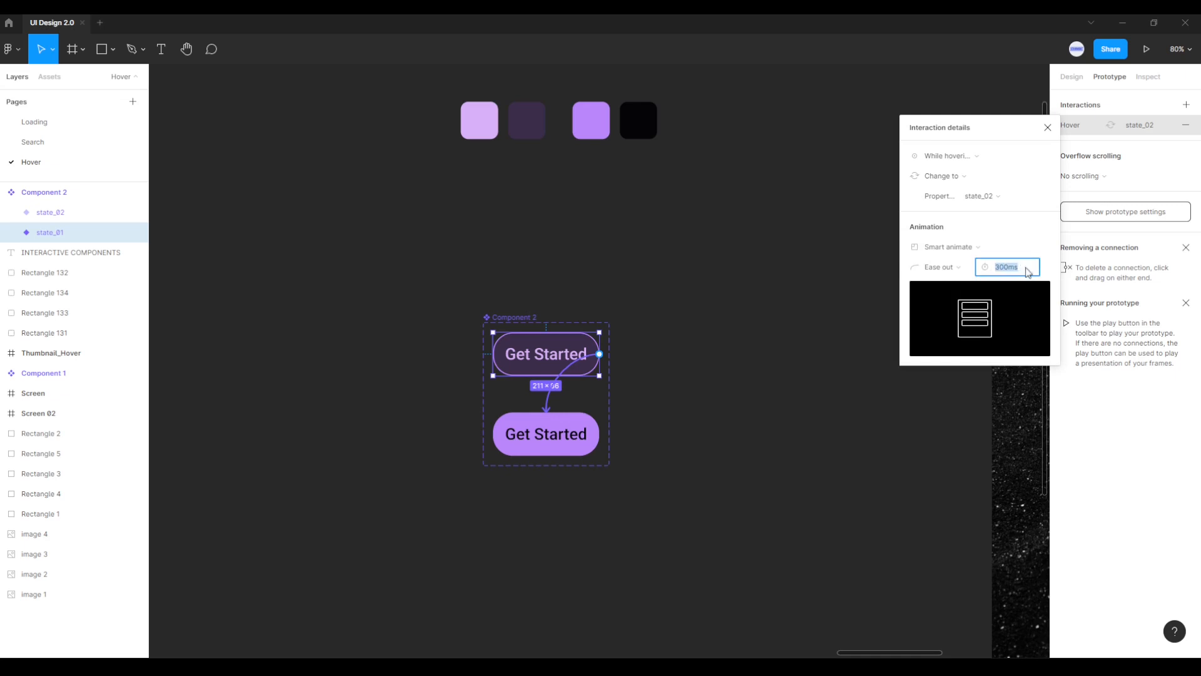
pyautogui.write('150')
pyautogui.press('Return')
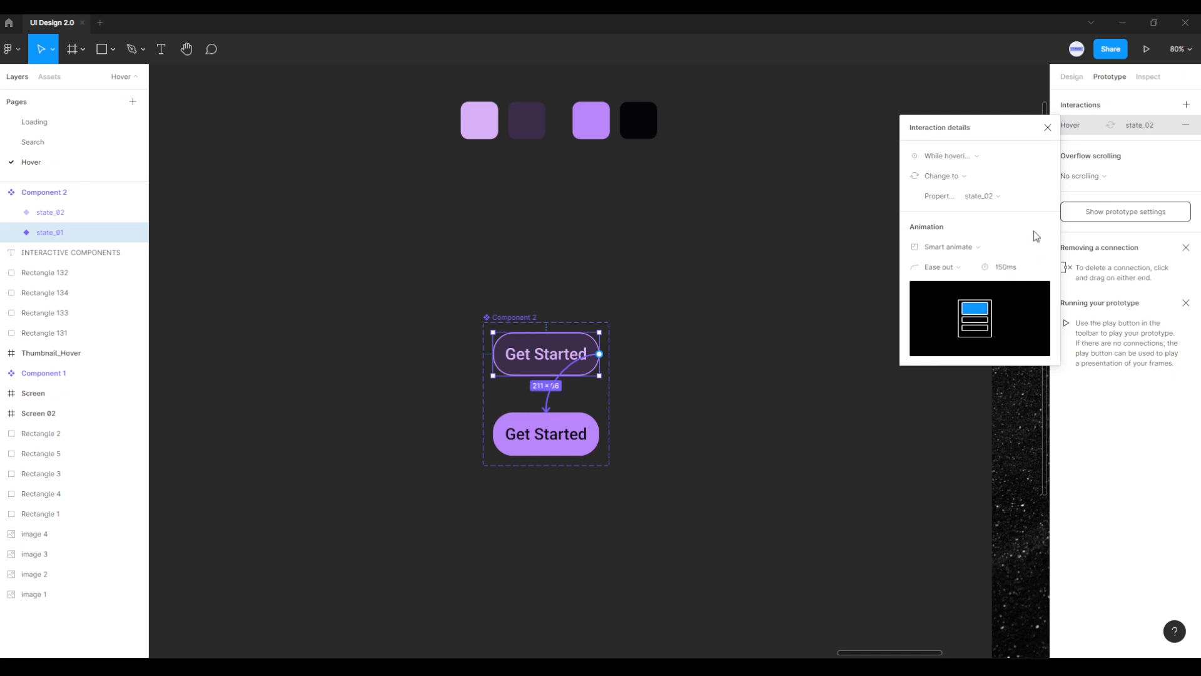
pyautogui.click(1048, 128)
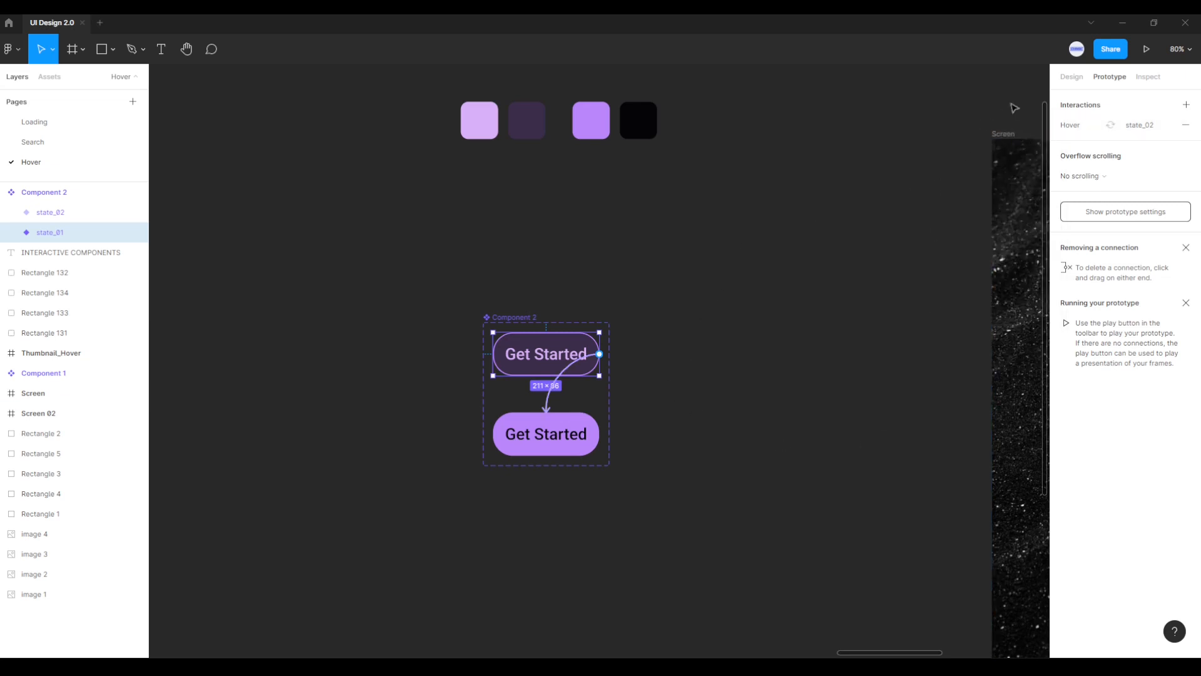
# Step: Copy the state_01 button variant and paste it as an instance inside the Screen frame
pyautogui.click(1071, 77)
pyautogui.click(782, 383)
pyautogui.click(575, 360)
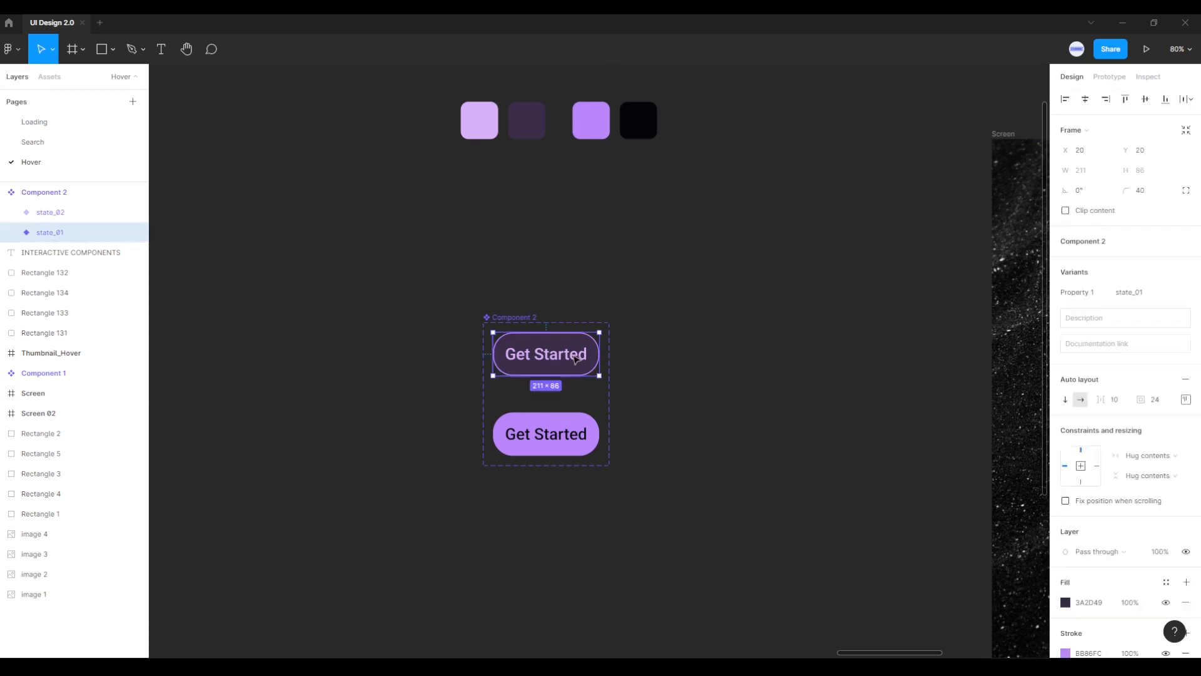
pyautogui.rightClick(571, 369)
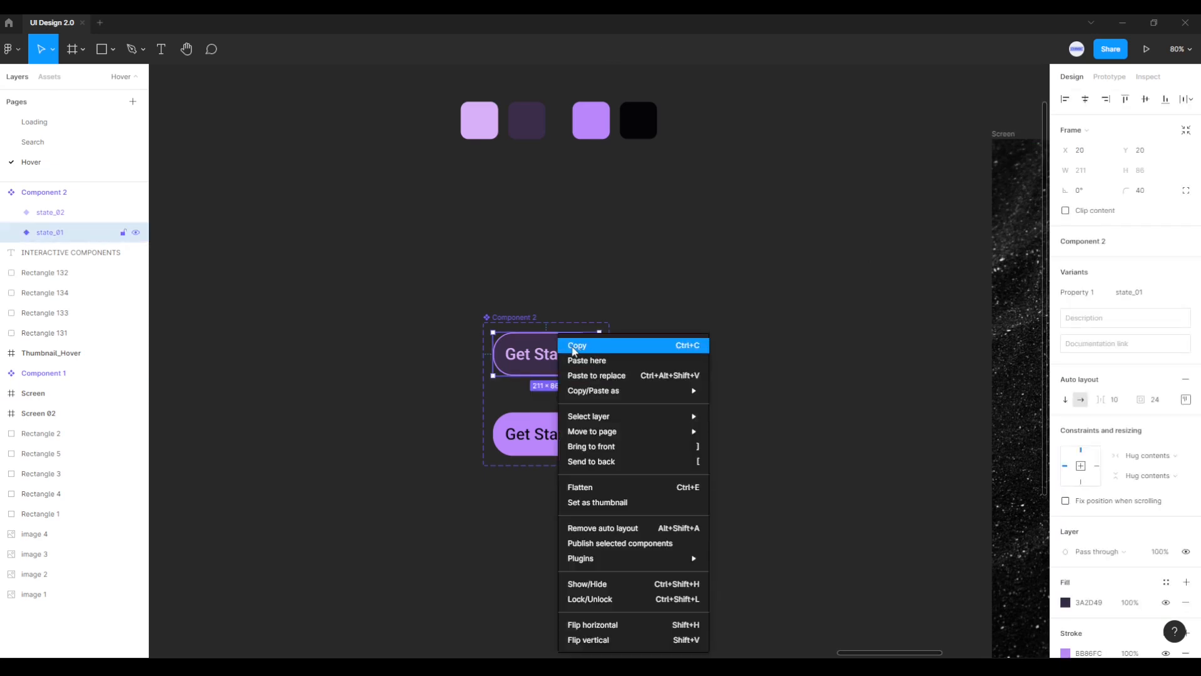
pyautogui.click(573, 346)
pyautogui.click(758, 361)
pyautogui.scroll(-2, 758, 362)
pyautogui.moveTo(858, 364); pyautogui.dragTo(354, 345)
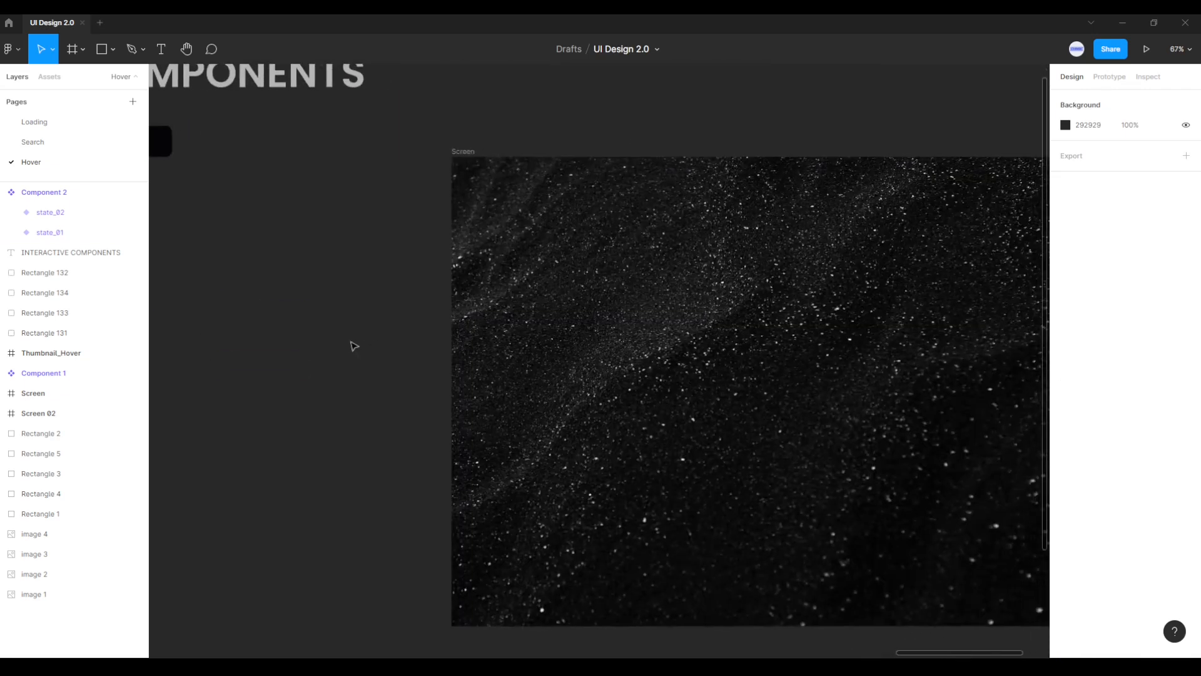
pyautogui.scroll(-2, 355, 346)
pyautogui.hscroll(2, 438, 251)
pyautogui.click(357, 167)
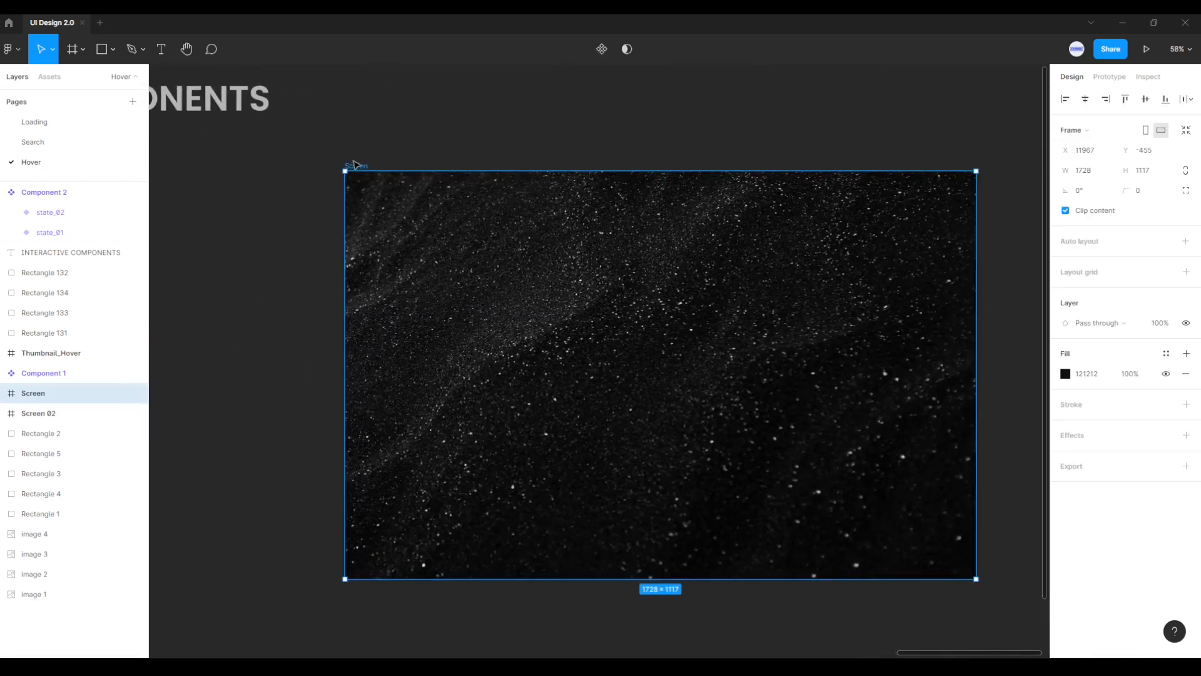
pyautogui.rightClick(701, 343)
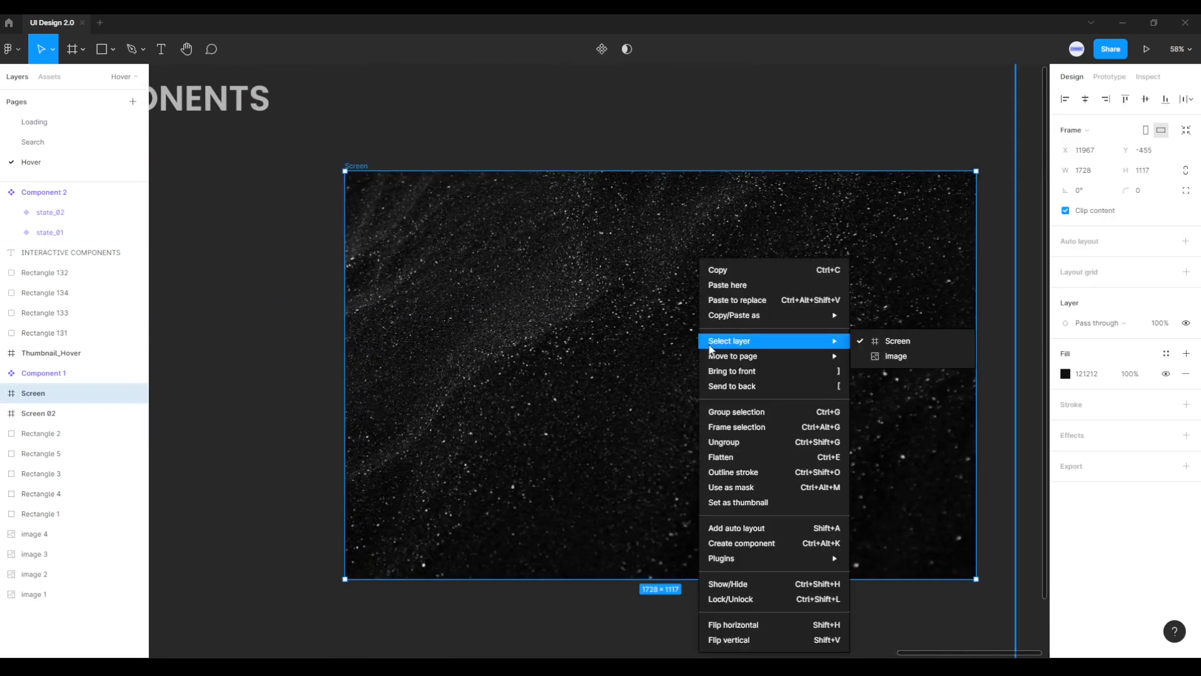
pyautogui.click(727, 286)
# Step: Centre the pasted "Get Started" button horizontally and vertically within the Screen frame
pyautogui.click(1085, 99)
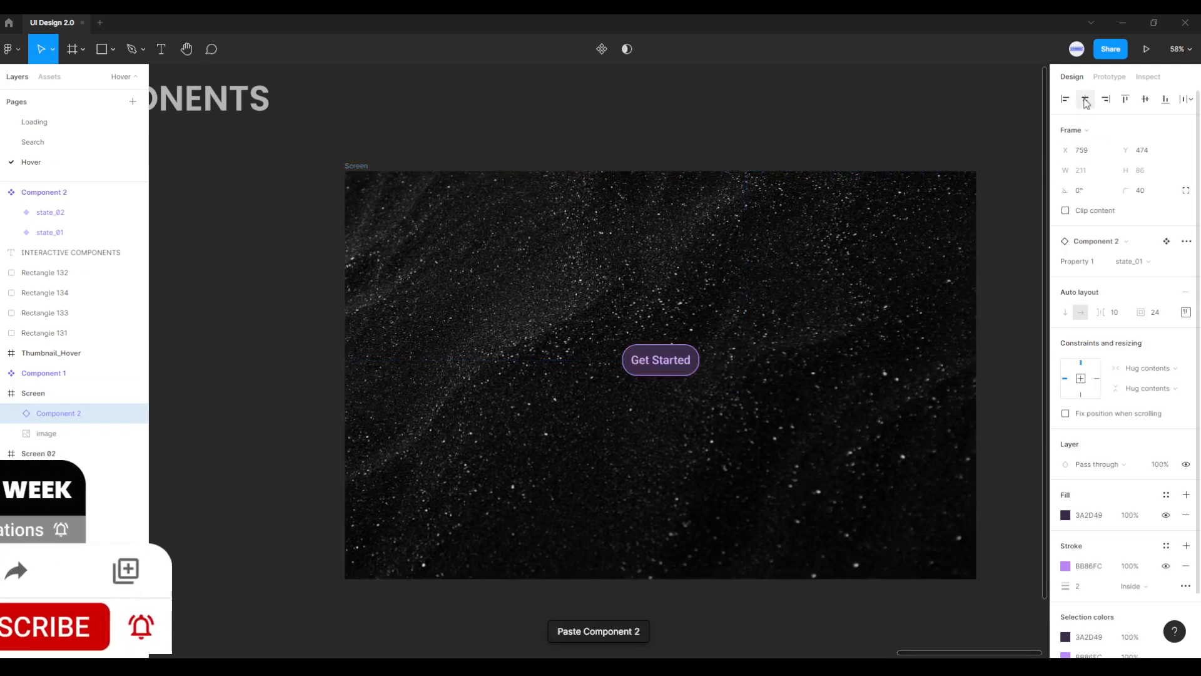
pyautogui.click(1145, 99)
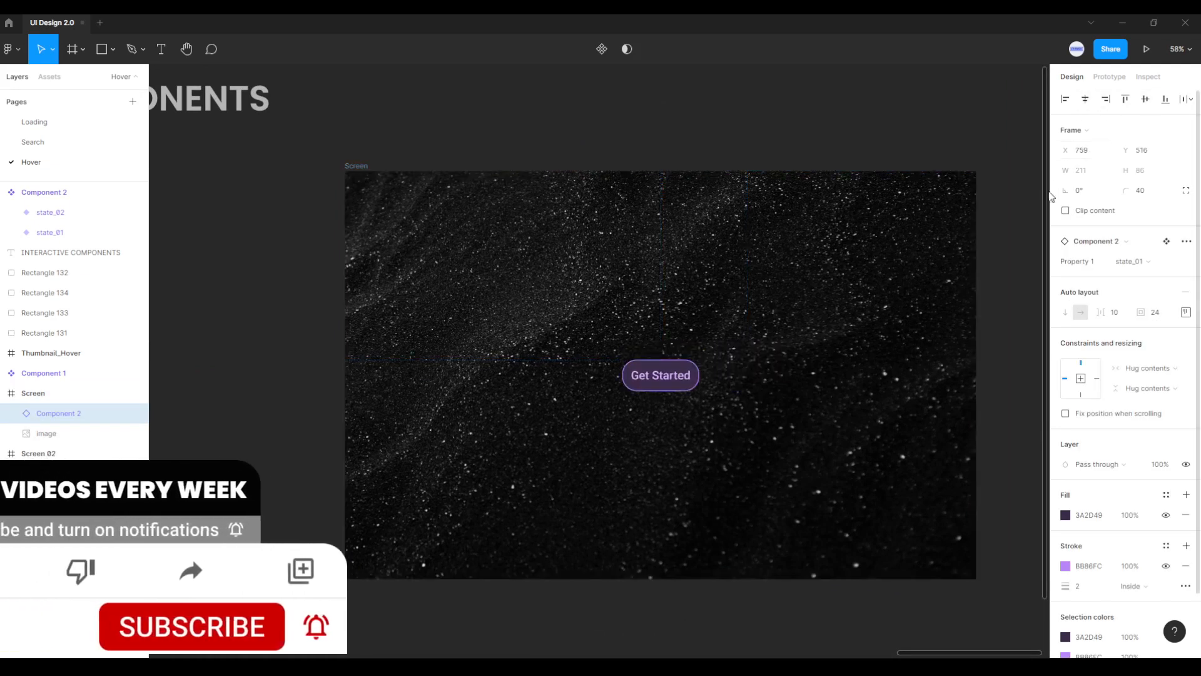
pyautogui.click(418, 399)
# Step: Start the prototype presentation from the Screen frame
pyautogui.click(303, 359)
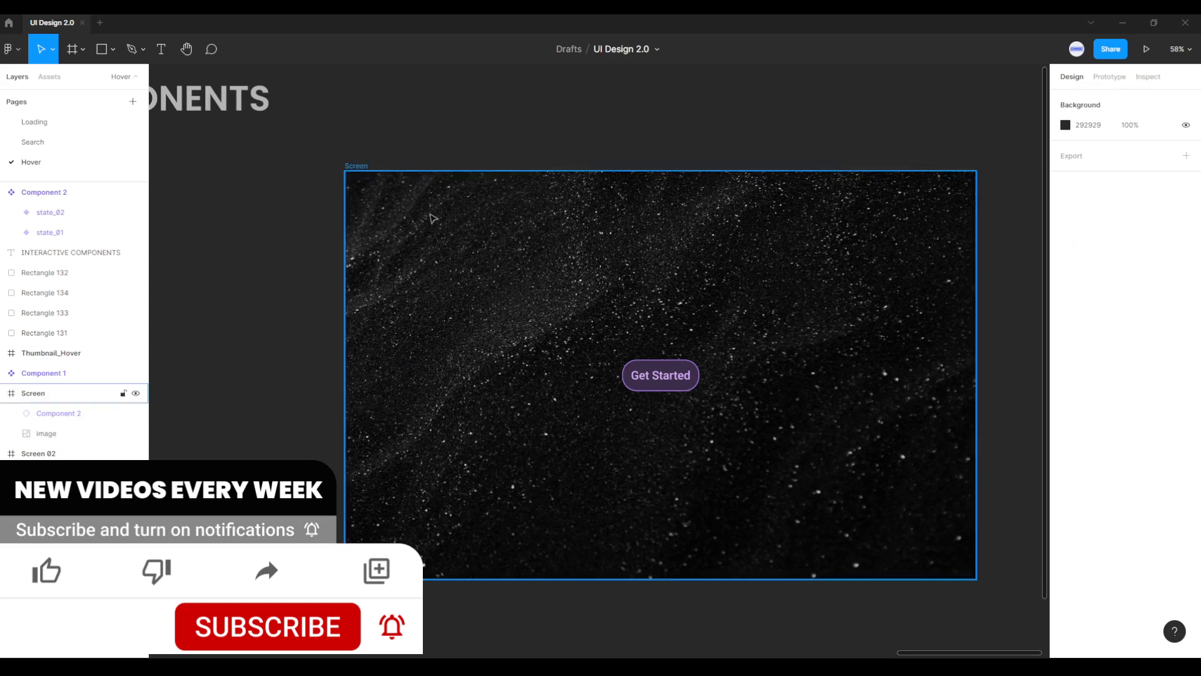
pyautogui.click(369, 168)
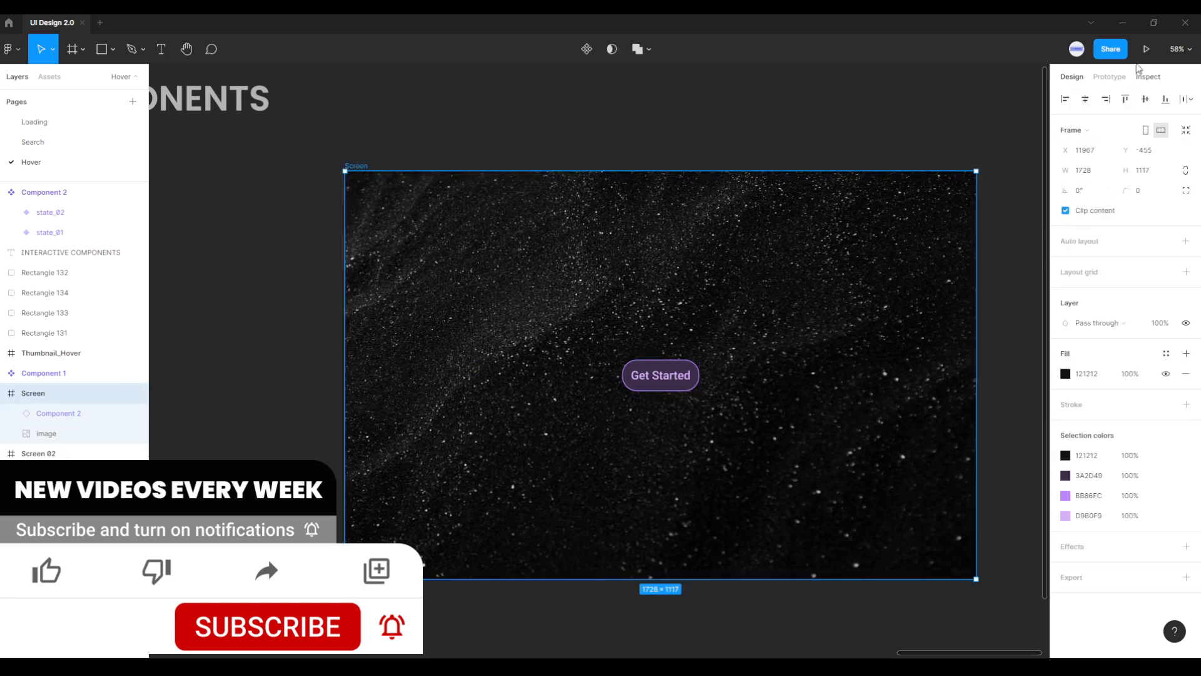
pyautogui.click(1146, 49)
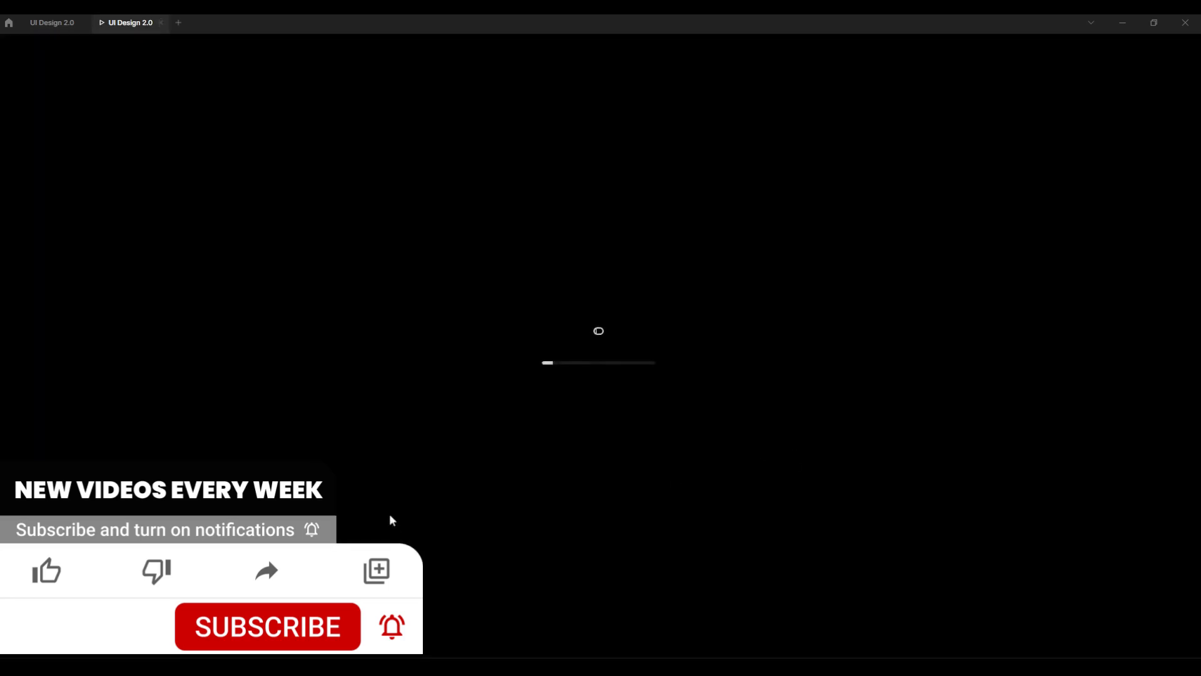